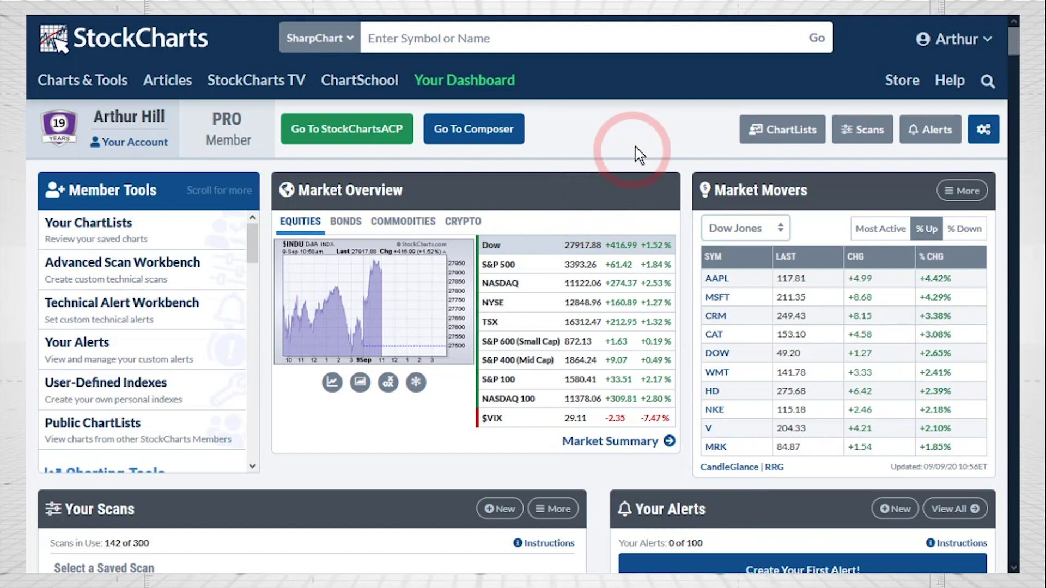
Step: Open the StockChartsACP article from the Charting Tools topics in the Support Center
{"action": "left_click", "coordinate": [944, 85]}
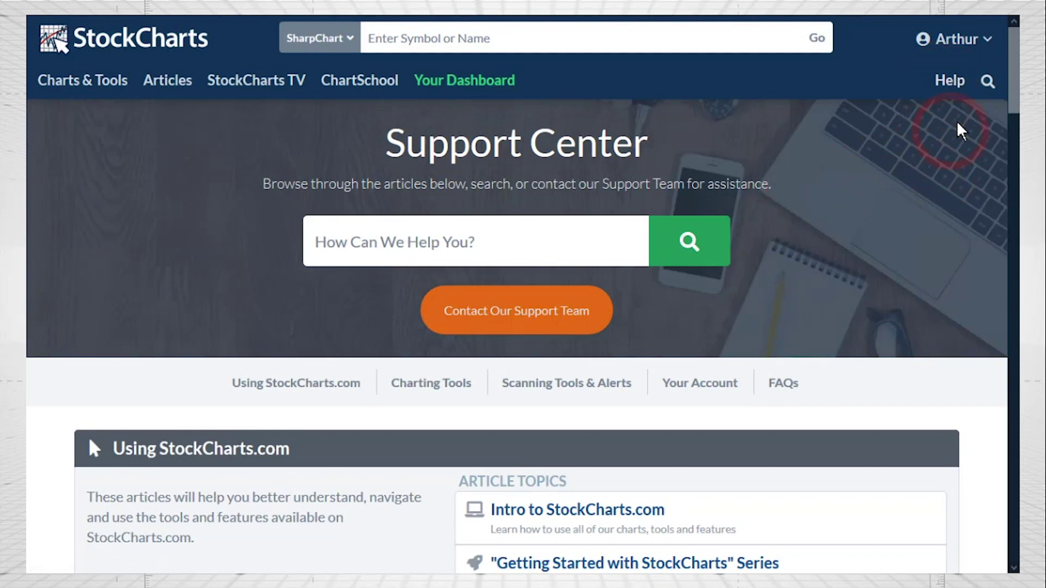
{"action": "left_click_drag", "start_coordinate": [1011, 81], "coordinate": [980, 182]}
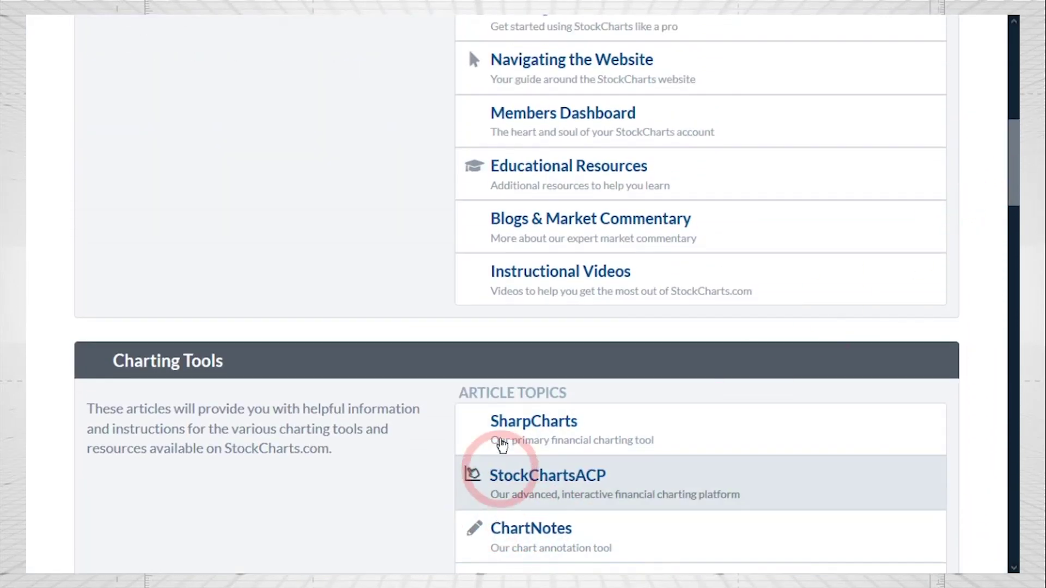
{"action": "left_click", "coordinate": [516, 493]}
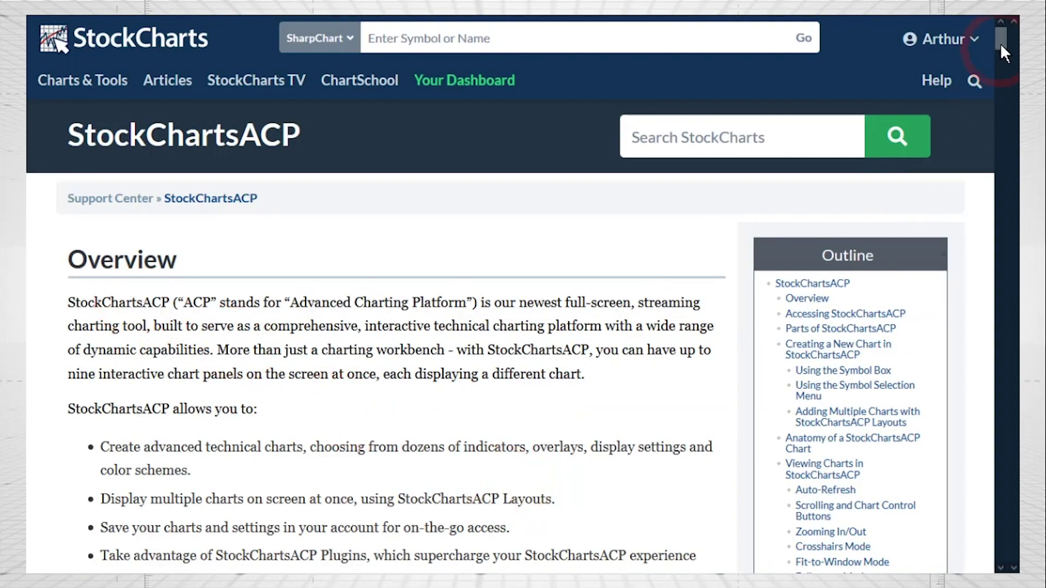
Step: Find the StockChartsACP Plug-Ins section of the article and open its dedicated Plug-Ins page
{"action": "left_click_drag", "start_coordinate": [1000, 37], "coordinate": [1002, 46]}
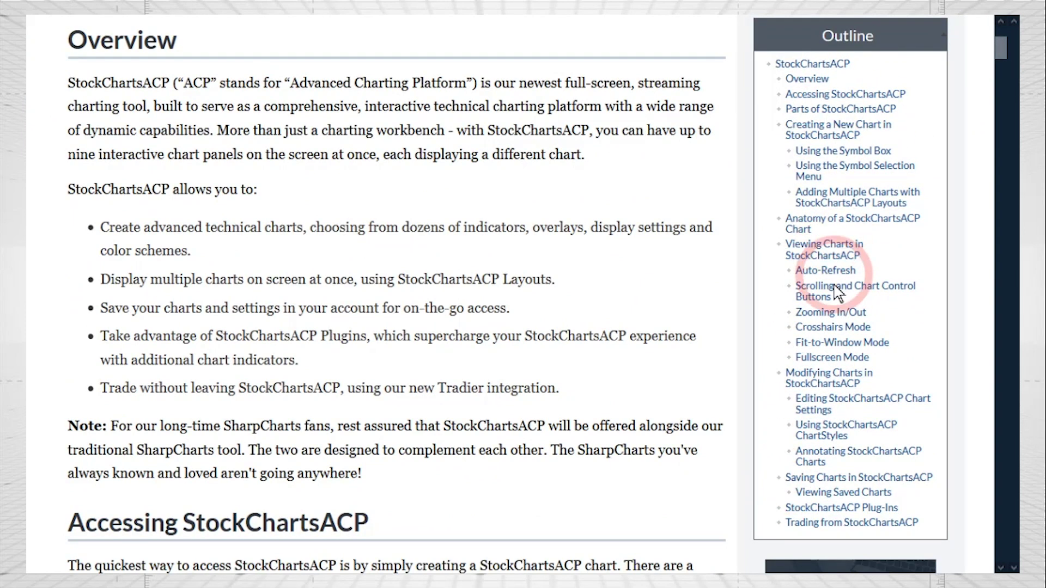
{"action": "left_click", "coordinate": [817, 514]}
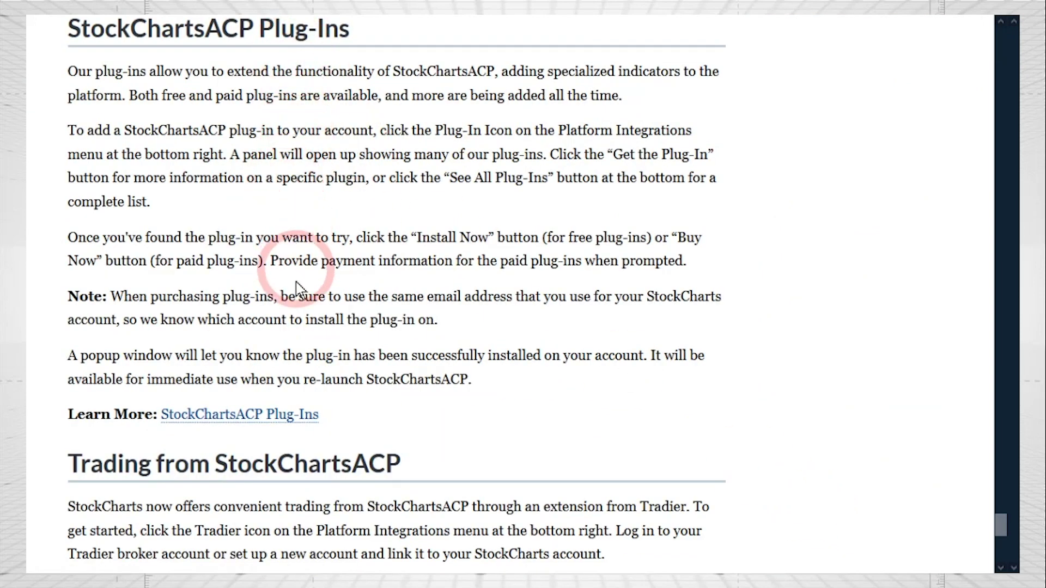
{"action": "left_click", "coordinate": [241, 417]}
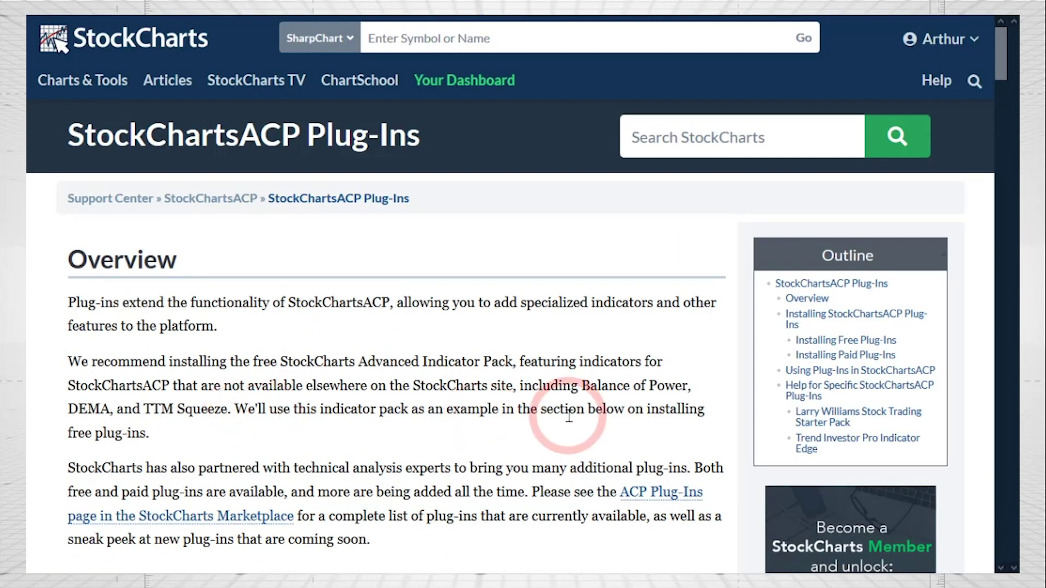
Step: Go to the Trend Investor Pro Indicator Edge section and open the plug-in's documentation
{"action": "scroll", "coordinate": [572, 416], "scroll_direction": "down", "scroll_amount": 4}
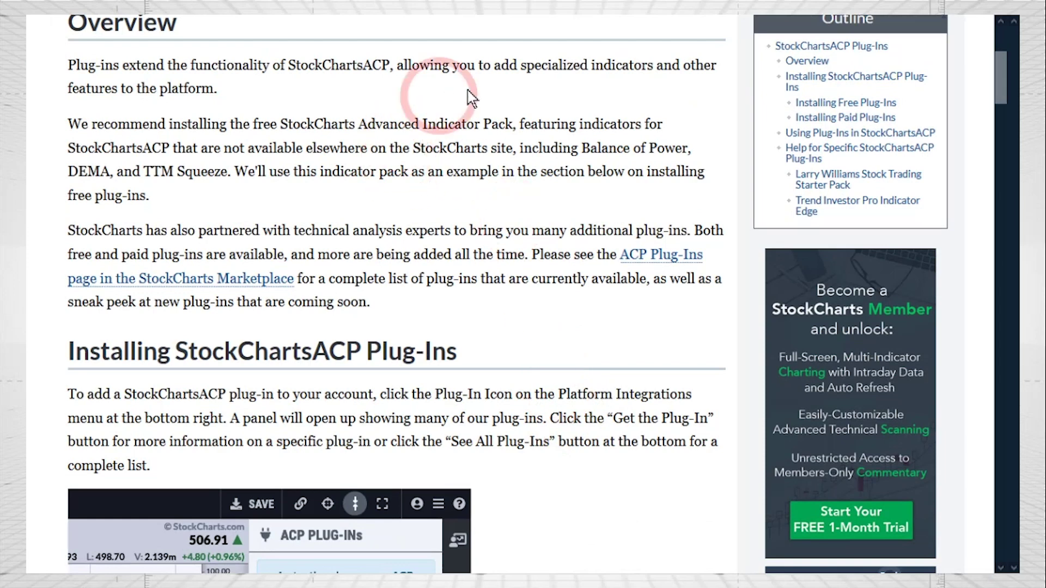
{"action": "left_click", "coordinate": [811, 211]}
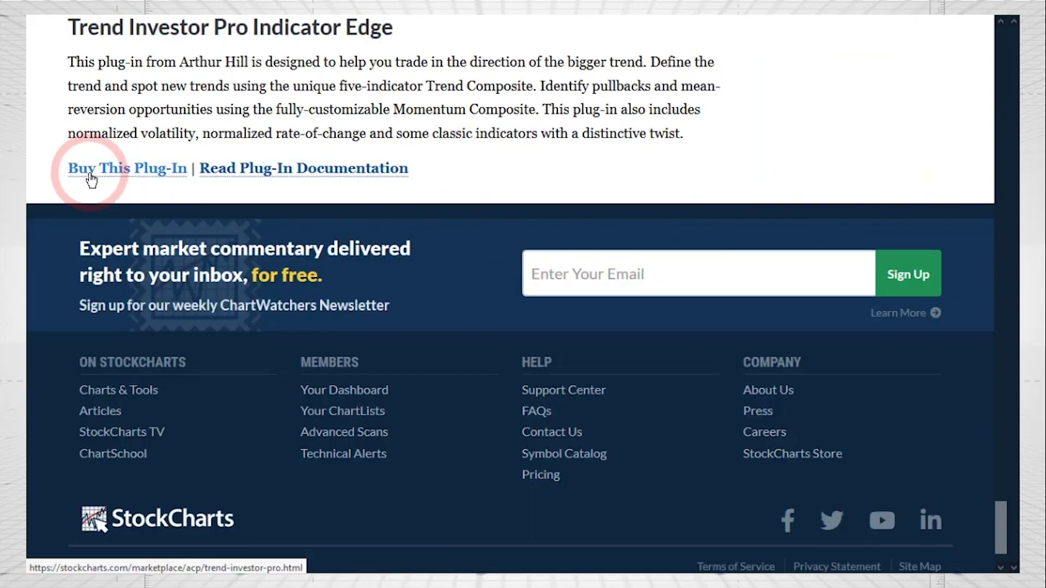
{"action": "left_click", "coordinate": [284, 170]}
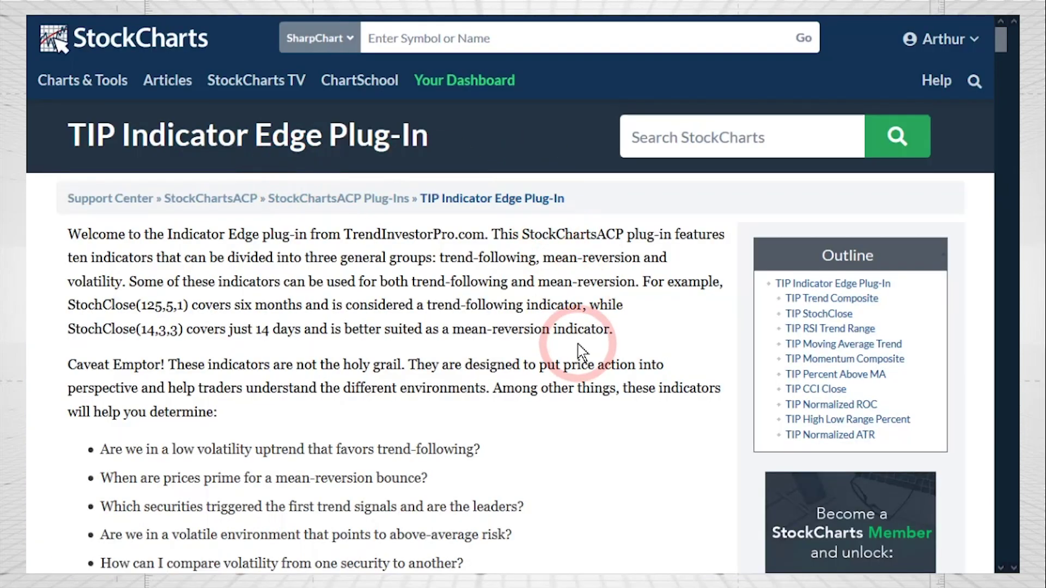
Step: Read through the TIP Indicator Edge documentation, covering the Trend Composite description, its Amazon example chart and the start of TIP StochClose
{"action": "scroll", "coordinate": [579, 349], "scroll_direction": "down", "scroll_amount": 10}
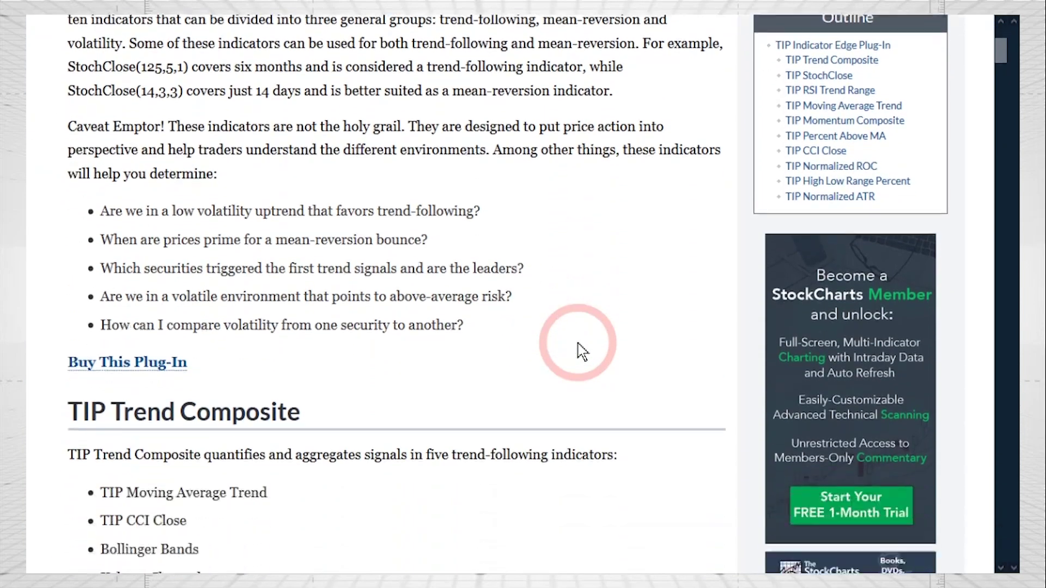
{"action": "scroll", "coordinate": [579, 349], "scroll_direction": "down", "scroll_amount": 10}
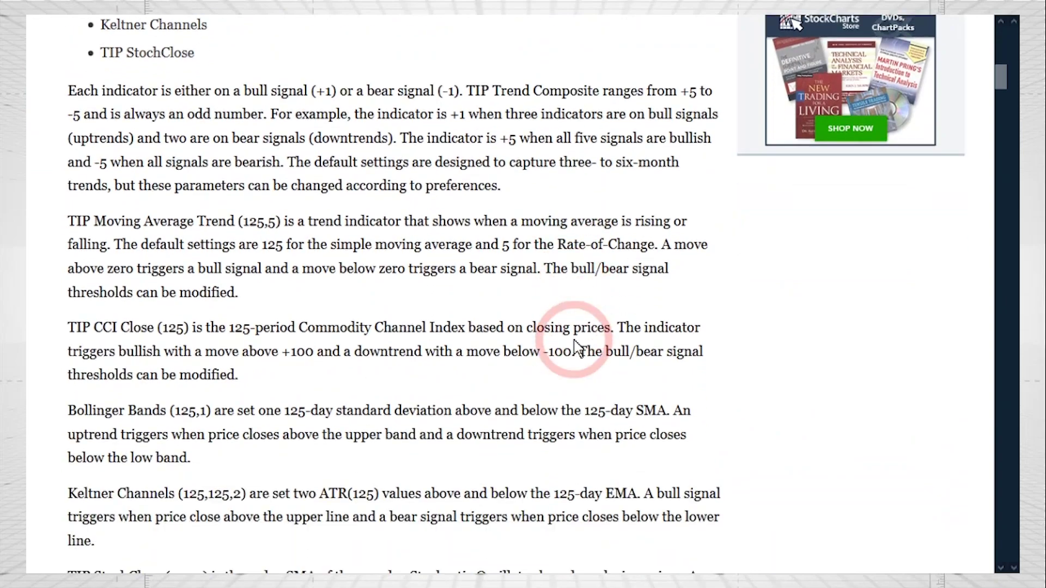
{"action": "scroll", "coordinate": [577, 347], "scroll_direction": "down", "scroll_amount": 15}
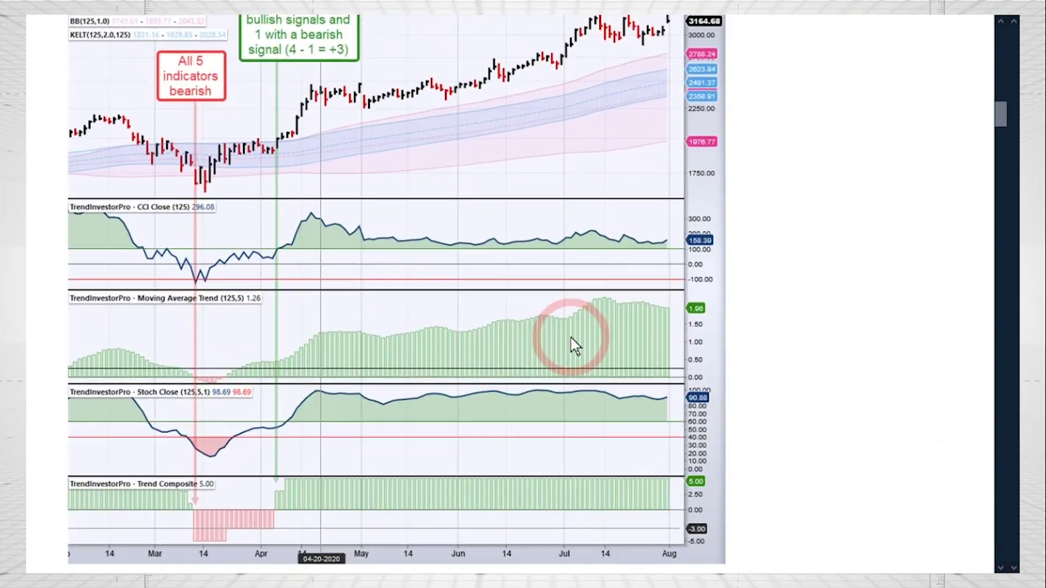
{"action": "scroll", "coordinate": [572, 338], "scroll_direction": "down", "scroll_amount": 5}
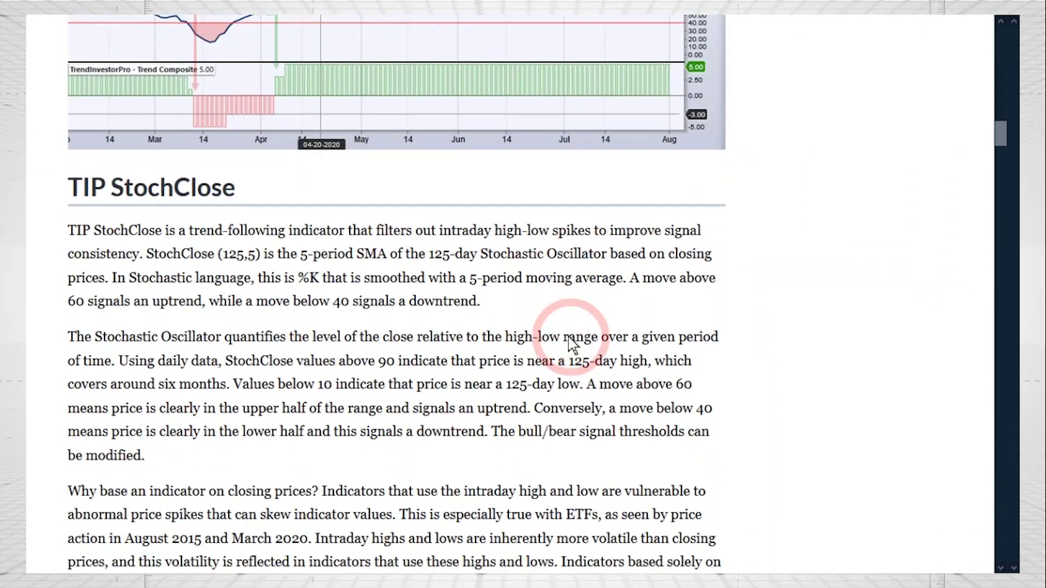
{"action": "scroll", "coordinate": [569, 342], "scroll_direction": "up", "scroll_amount": 4}
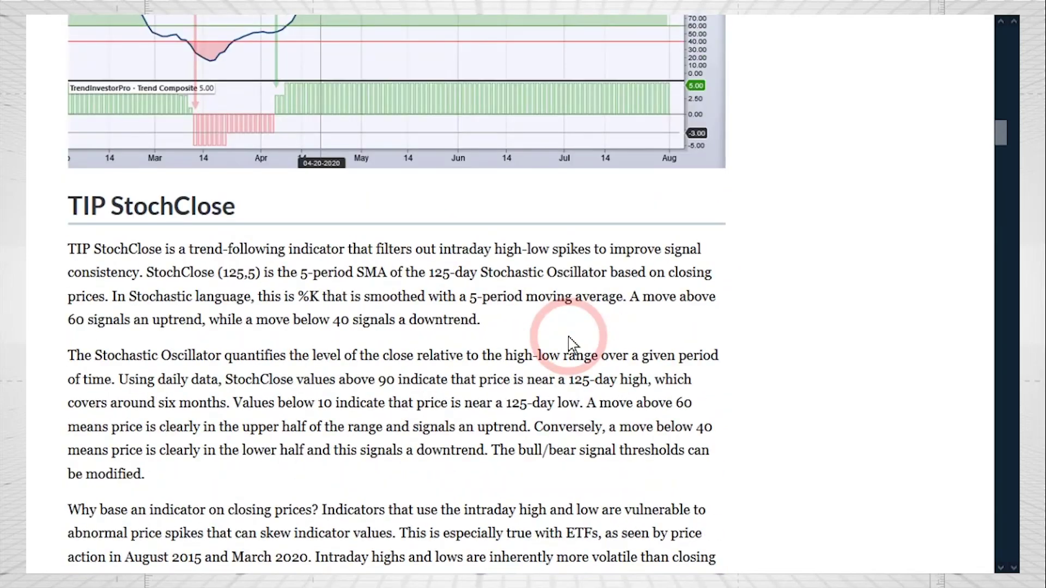
{"action": "scroll", "coordinate": [571, 343], "scroll_direction": "up", "scroll_amount": 13}
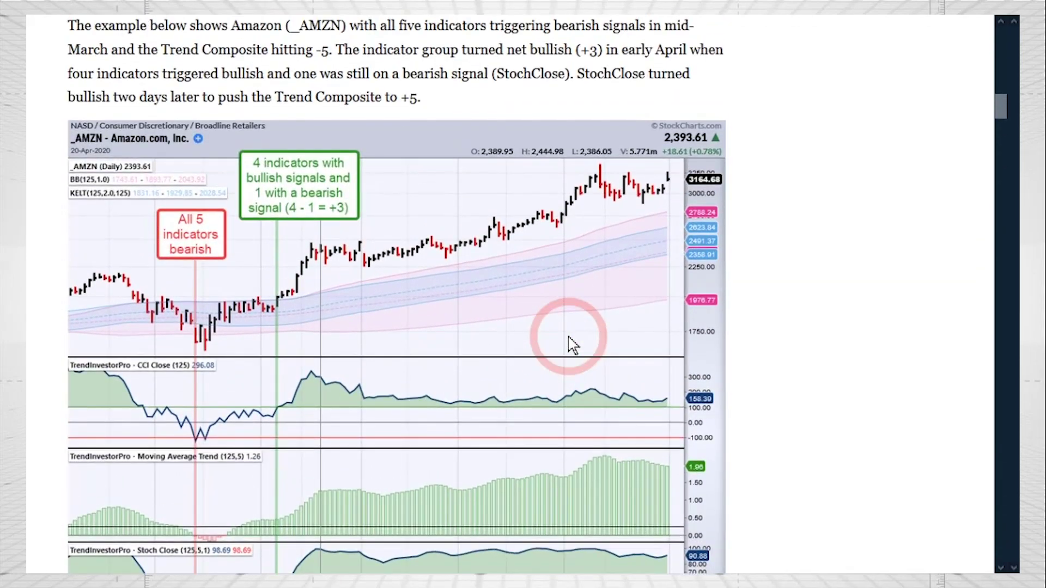
{"action": "scroll", "coordinate": [572, 342], "scroll_direction": "up", "scroll_amount": 9}
{"action": "scroll", "coordinate": [569, 342], "scroll_direction": "up", "scroll_amount": 5}
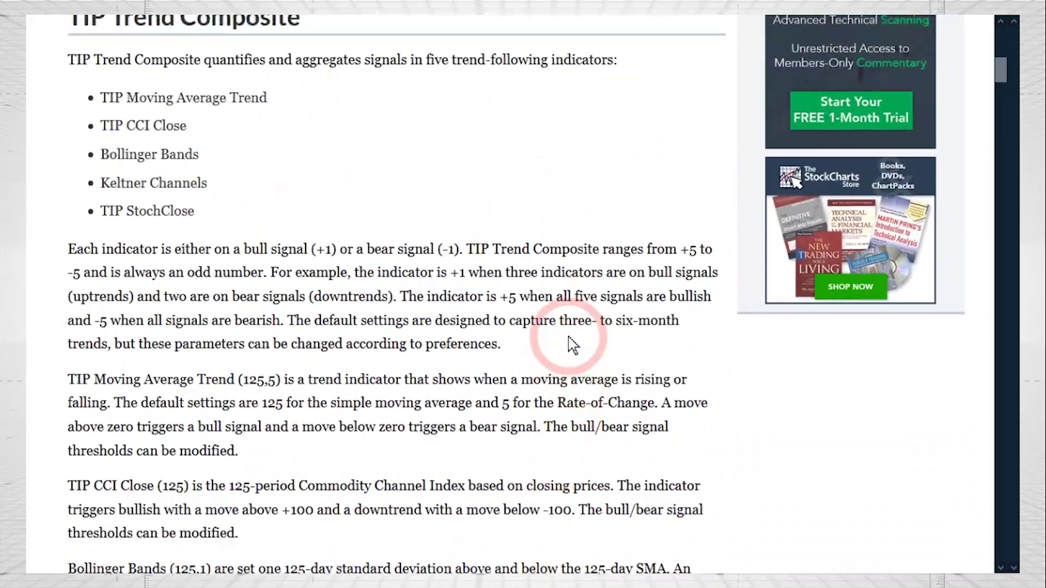
{"action": "scroll", "coordinate": [572, 344], "scroll_direction": "up", "scroll_amount": 3}
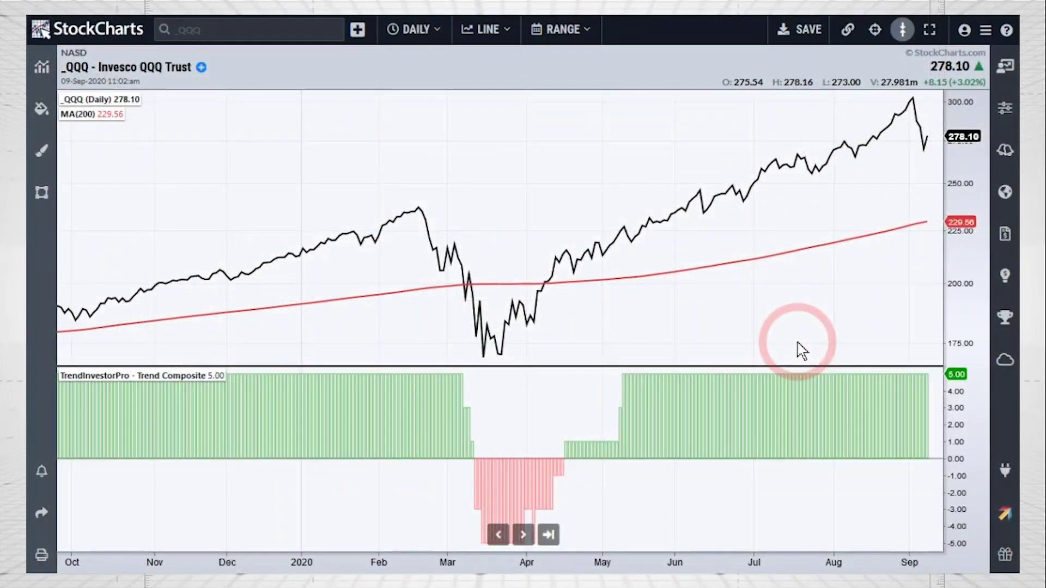
Step: Review the Trend Composite's longer history on the QQQ chart and inspect its period and bull/bear signal settings without changing them
{"action": "scroll", "coordinate": [801, 349], "scroll_direction": "down", "scroll_amount": 5}
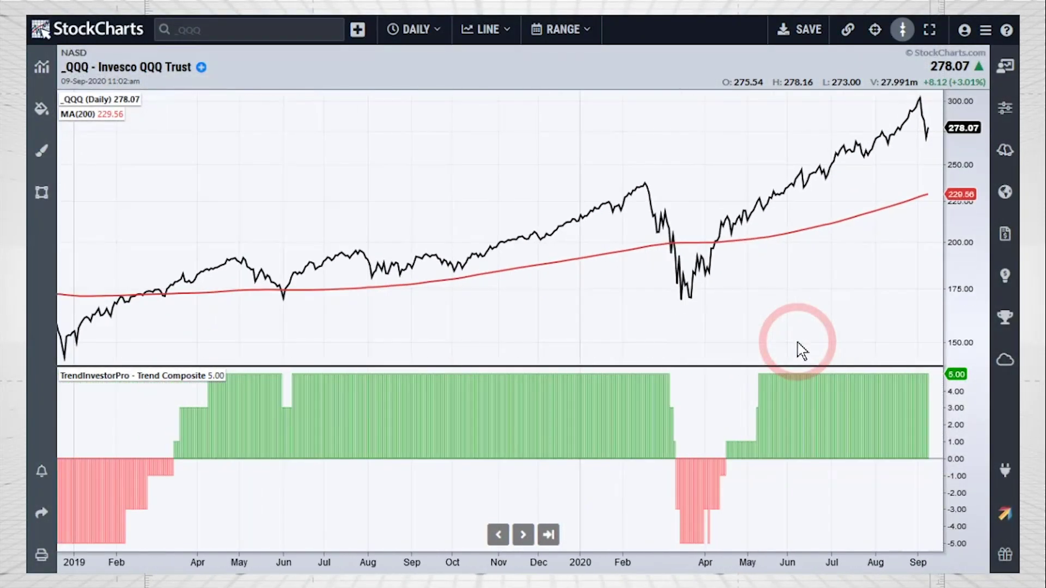
{"action": "scroll", "coordinate": [801, 348], "scroll_direction": "down", "scroll_amount": 5}
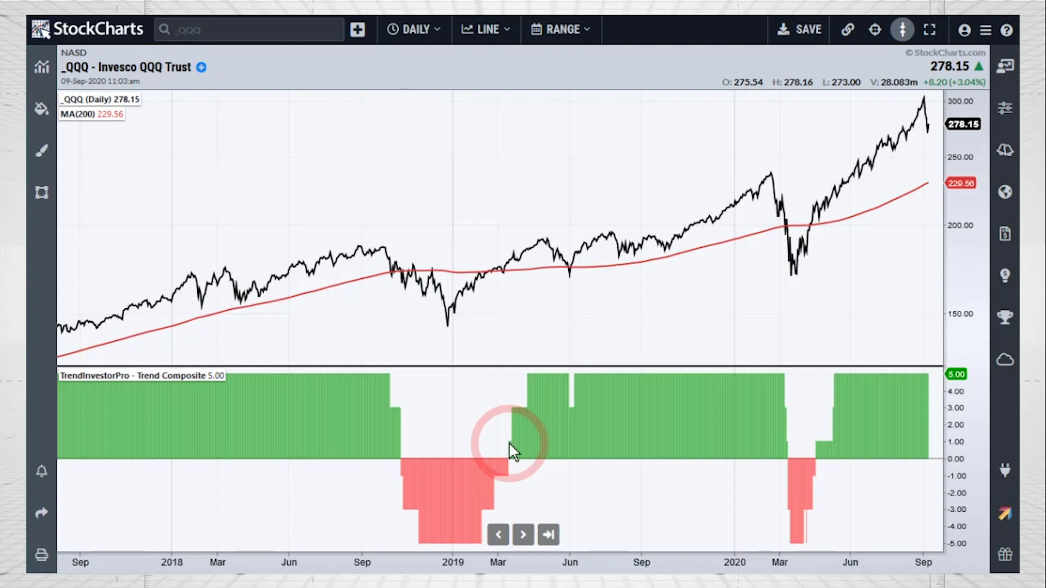
{"action": "left_click", "coordinate": [43, 68]}
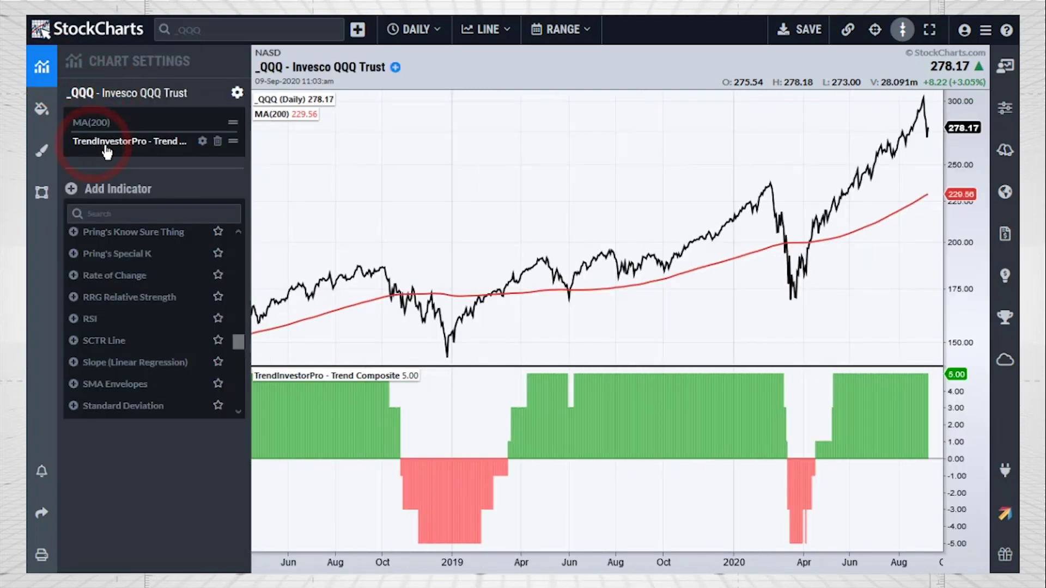
{"action": "left_click", "coordinate": [202, 143]}
{"action": "left_click", "coordinate": [91, 139]}
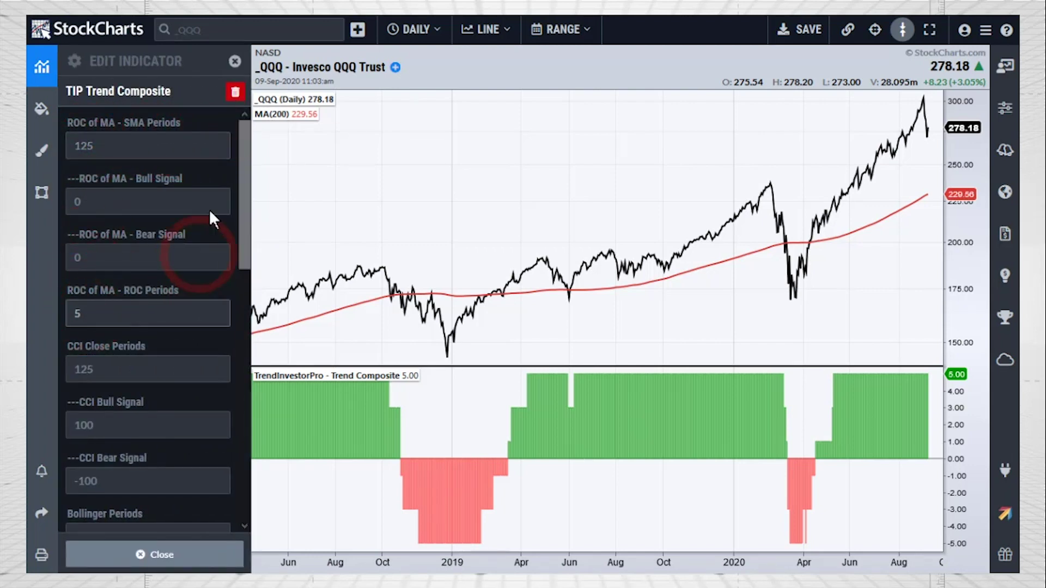
{"action": "left_click_drag", "start_coordinate": [241, 162], "coordinate": [246, 131]}
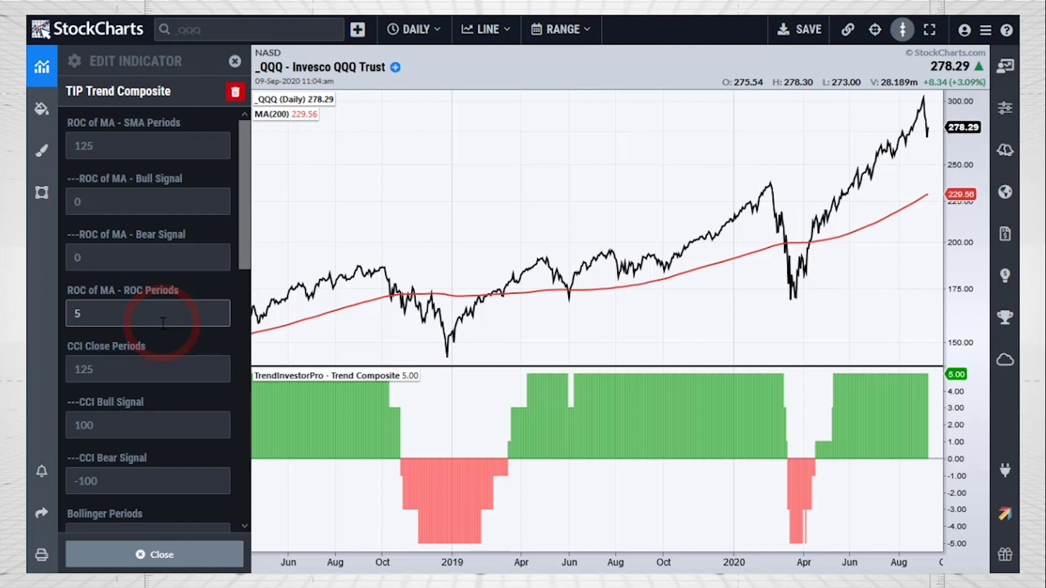
{"action": "left_click", "coordinate": [234, 62]}
{"action": "left_click", "coordinate": [61, 68]}
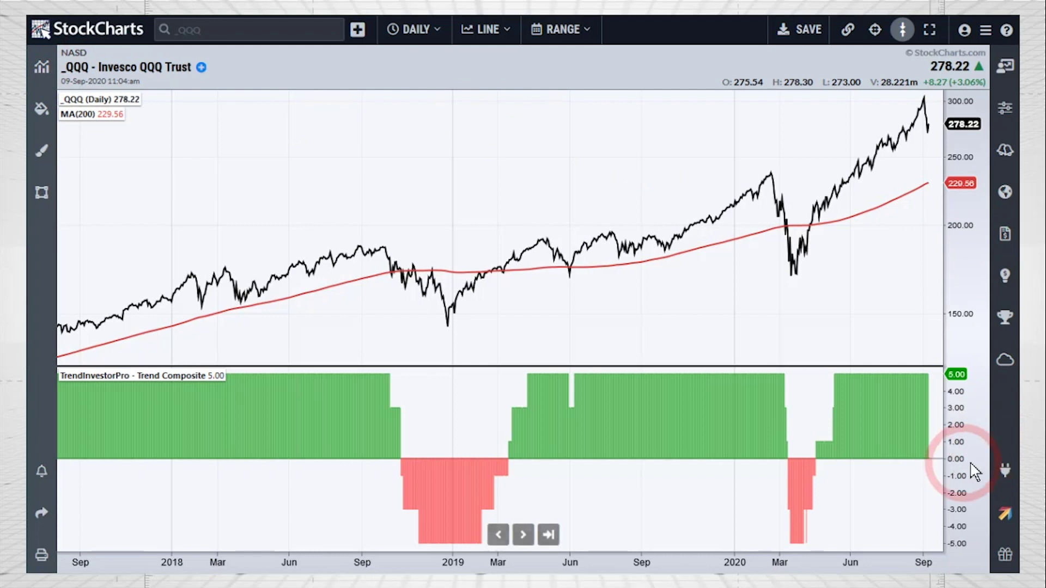
Step: Check the Trend Investor PRO Indicator Edge entry in the ACP plug-ins list, then close the list
{"action": "left_click", "coordinate": [1005, 472]}
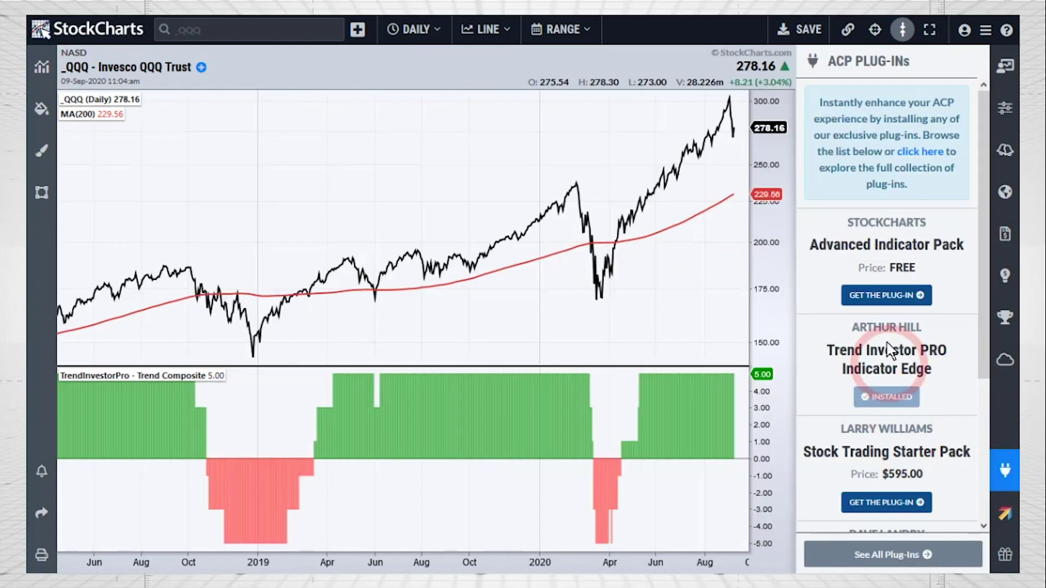
{"action": "left_click", "coordinate": [1005, 472]}
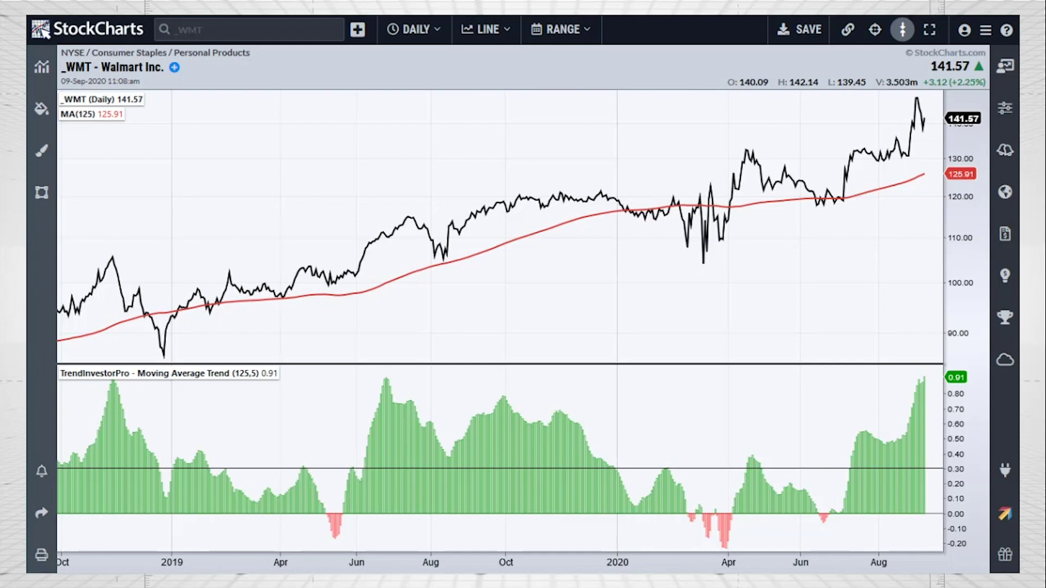
Step: Inspect the TIP Moving Average Trend settings on the Walmart chart, including its periods and reference levels, and close them
{"action": "left_click", "coordinate": [41, 70]}
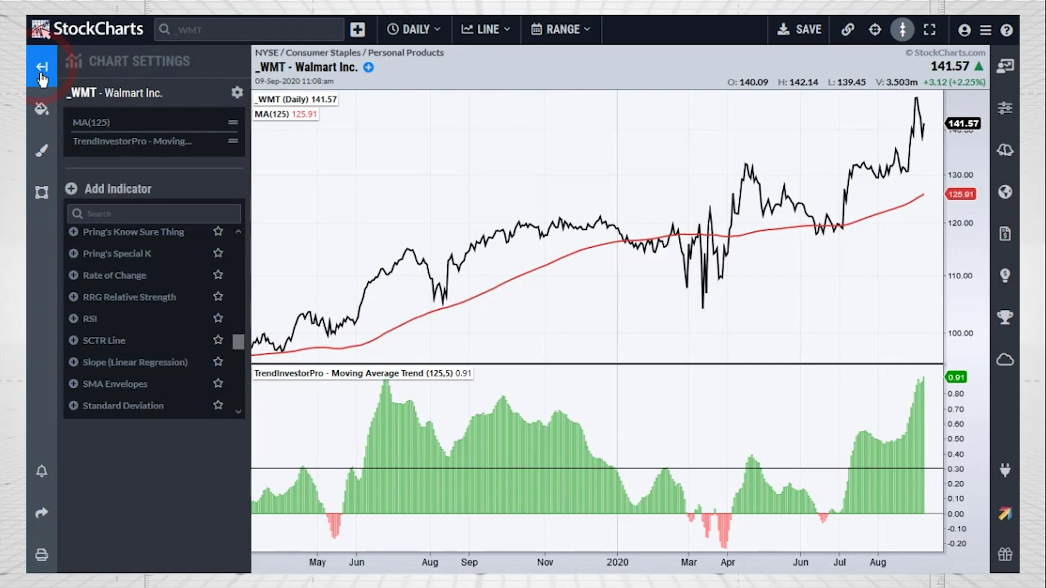
{"action": "left_click", "coordinate": [202, 141]}
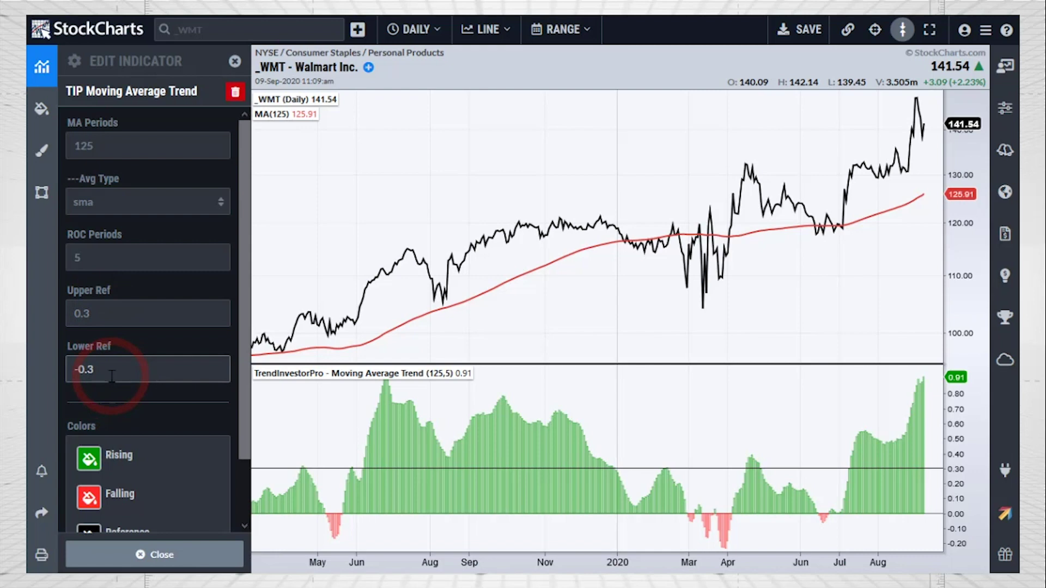
{"action": "left_click", "coordinate": [235, 61]}
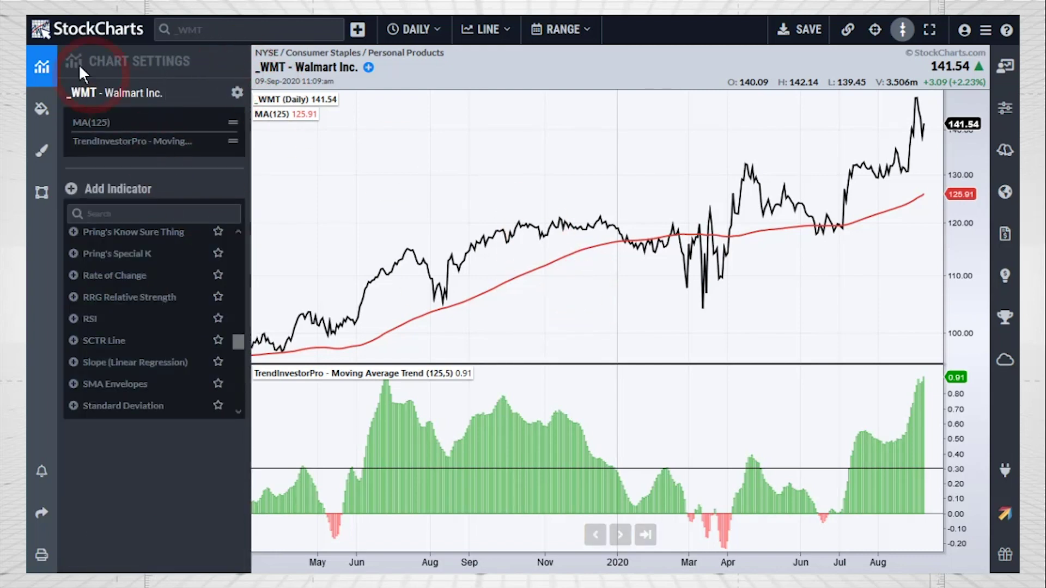
{"action": "left_click", "coordinate": [43, 69]}
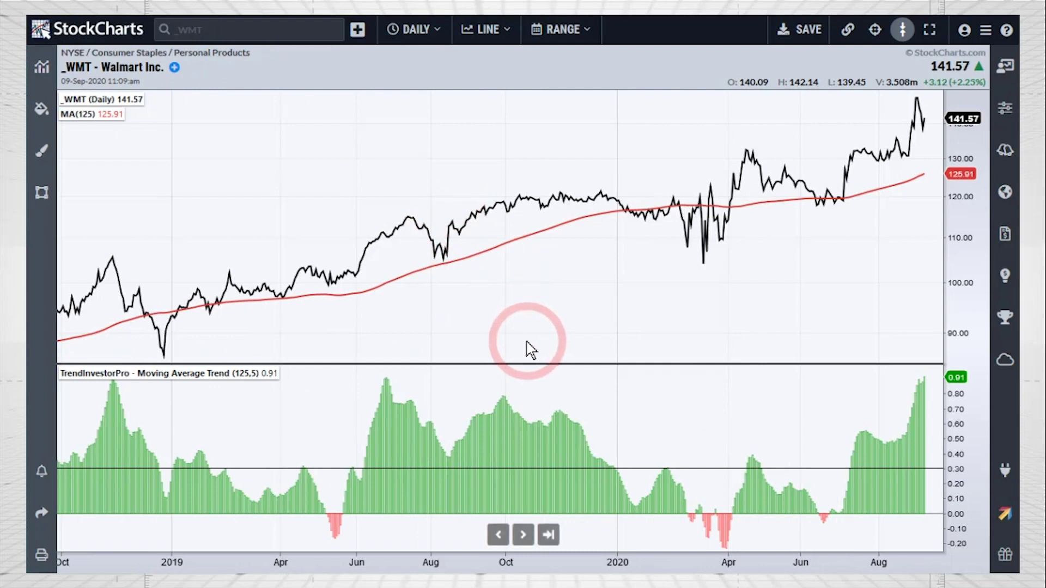
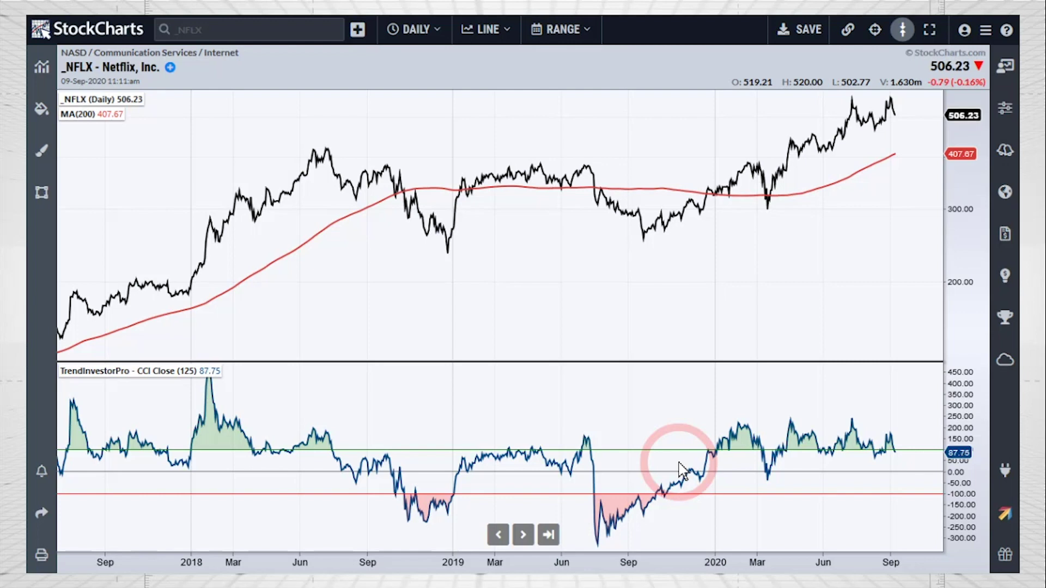
Step: Inspect the TIP CCI Close settings on the Netflix chart, checking the periods and the upper and lower reference levels
{"action": "left_click", "coordinate": [44, 70]}
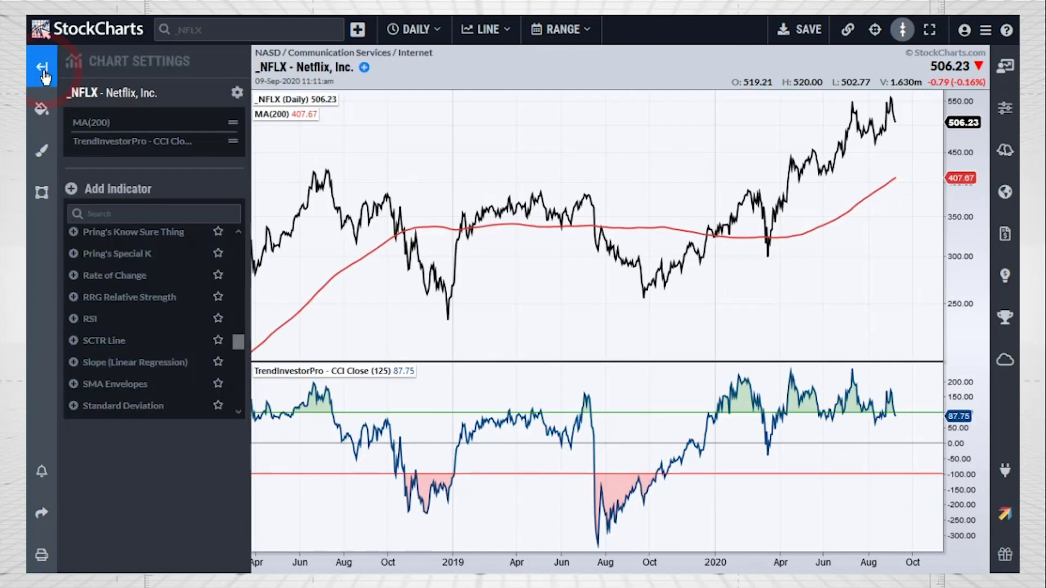
{"action": "mouse_move", "coordinate": [169, 143]}
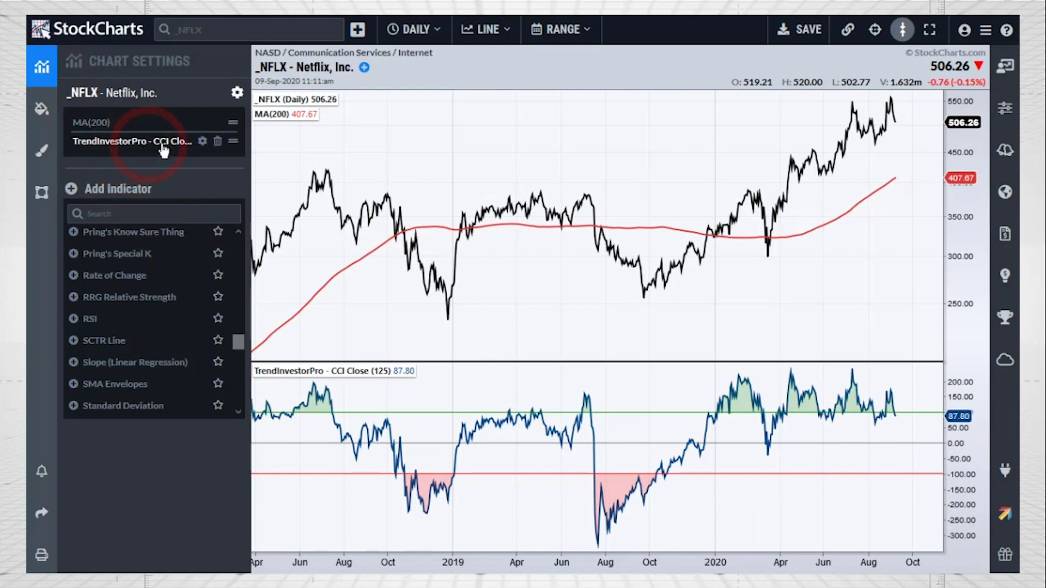
{"action": "left_click", "coordinate": [202, 141]}
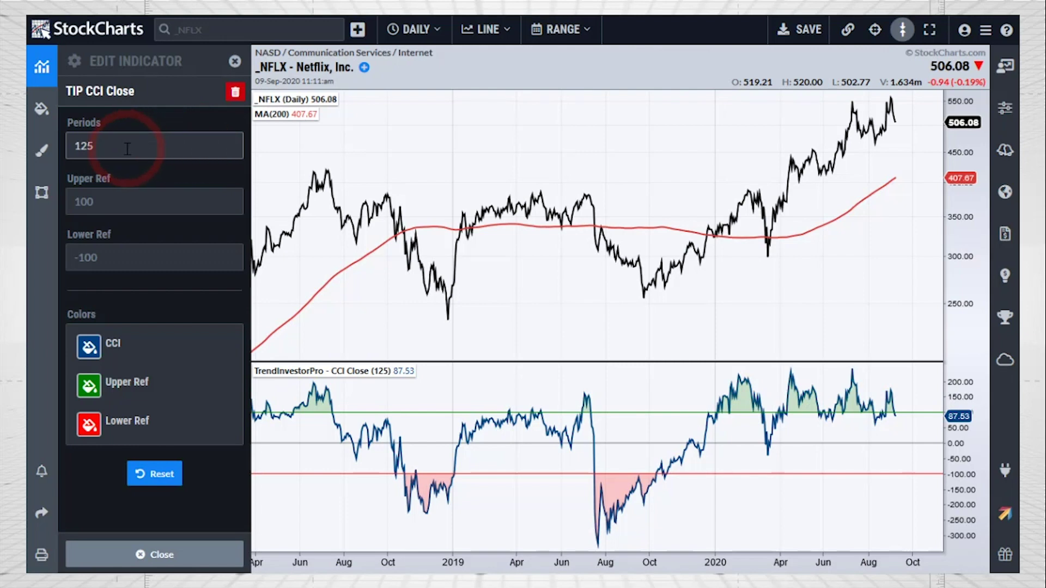
{"action": "left_click", "coordinate": [115, 204]}
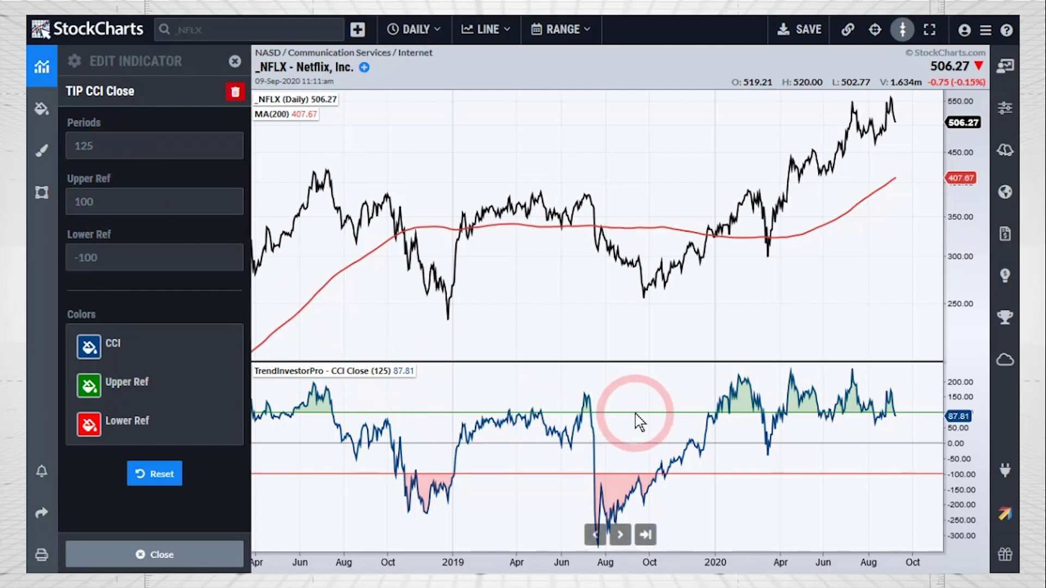
{"action": "left_click", "coordinate": [101, 257]}
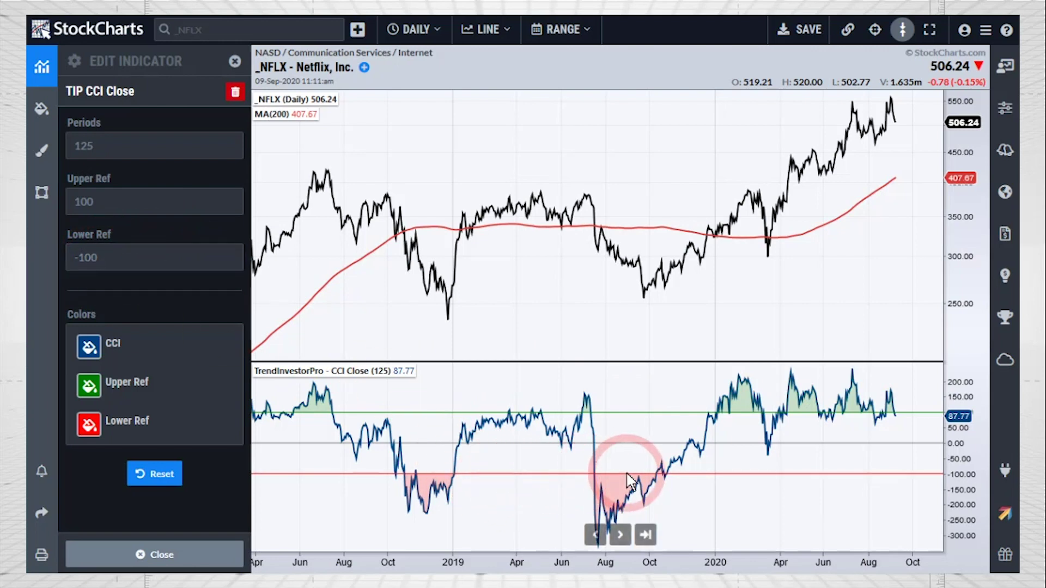
Step: Close the TIP CCI Close settings and review the indicator's history back to 2016 on the Netflix chart with the crosshair
{"action": "left_click", "coordinate": [235, 61]}
{"action": "left_click", "coordinate": [70, 61]}
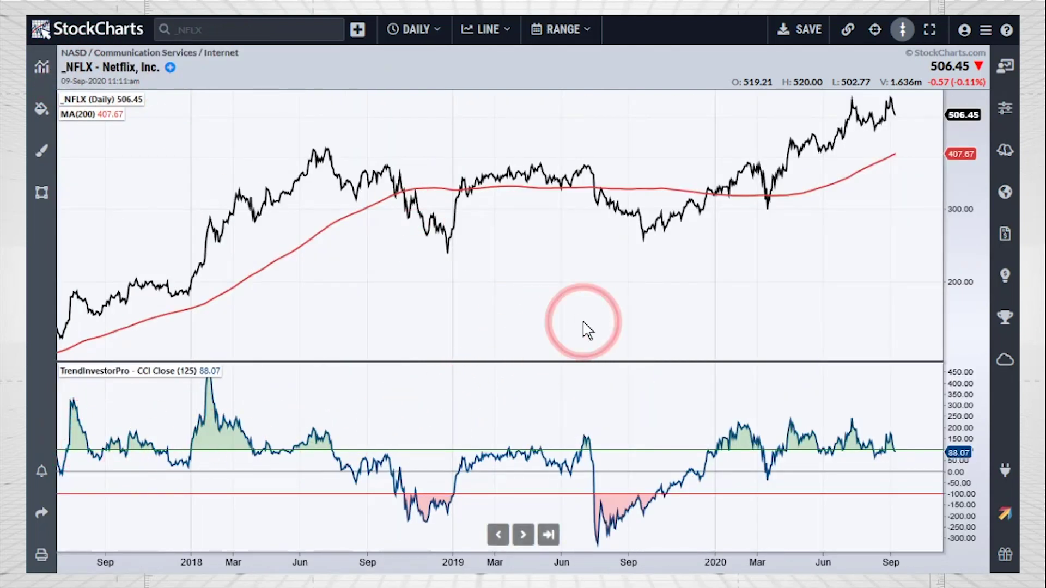
{"action": "scroll", "coordinate": [587, 327], "scroll_direction": "down", "scroll_amount": 3}
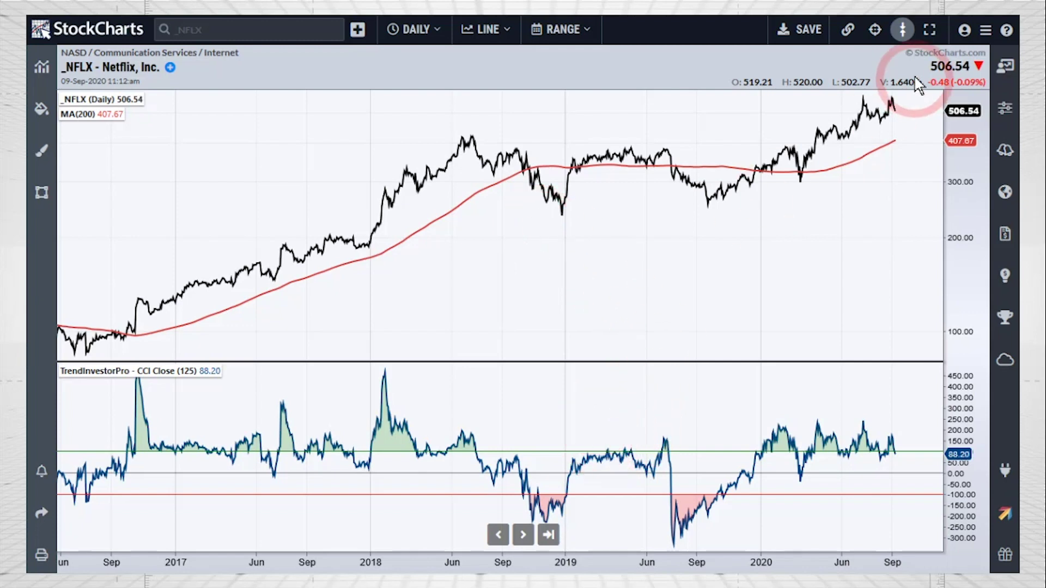
{"action": "left_click", "coordinate": [875, 30]}
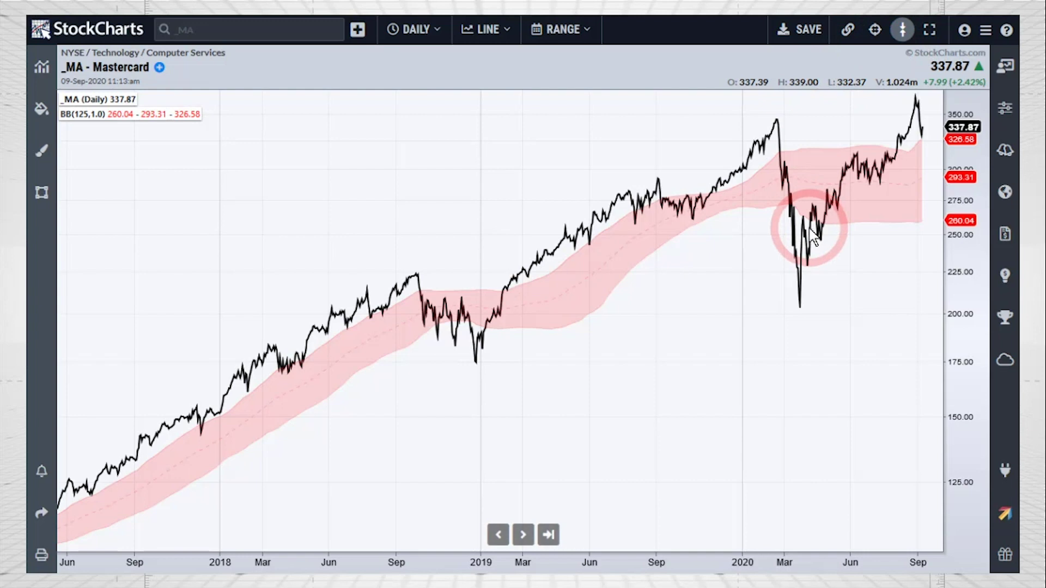
Step: Review the Bollinger Bands' longer history on the Mastercard chart and inspect their periods and standard deviations settings without changing them
{"action": "scroll", "coordinate": [754, 289], "scroll_direction": "down", "scroll_amount": 2}
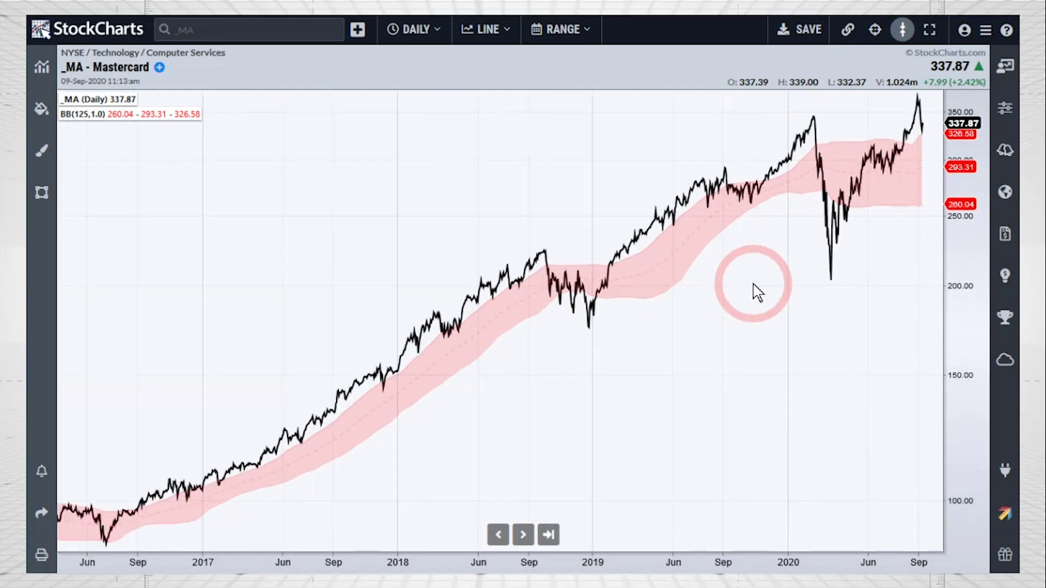
{"action": "left_click", "coordinate": [47, 69]}
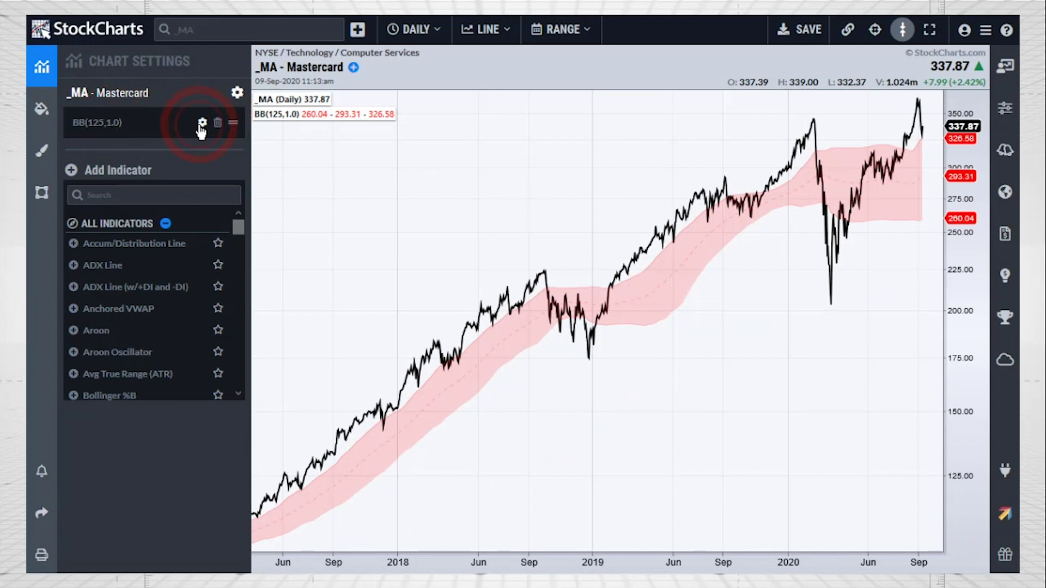
{"action": "left_click", "coordinate": [202, 123]}
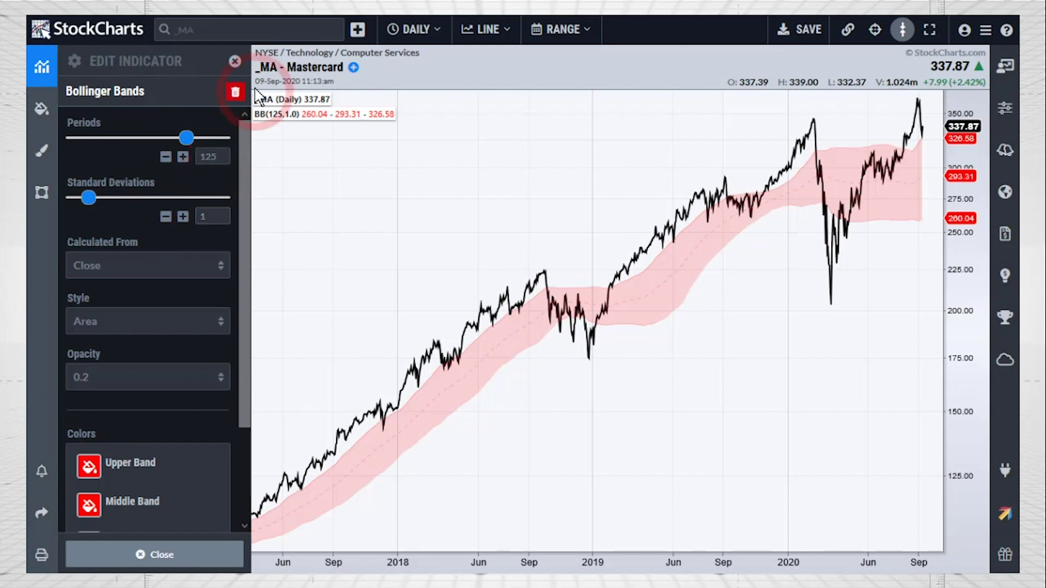
{"action": "left_click", "coordinate": [40, 69]}
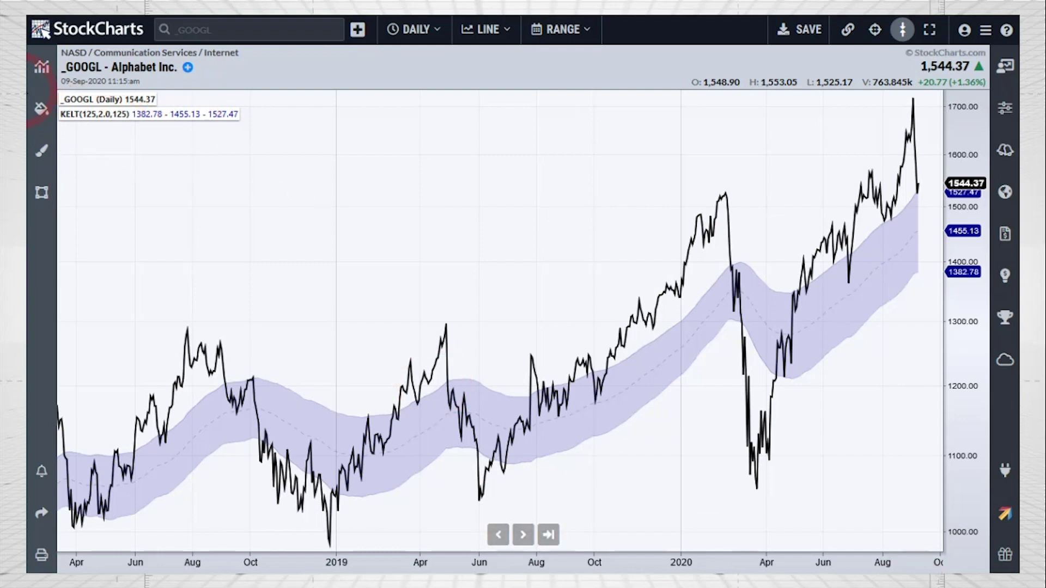
Step: Inspect the Keltner Channels settings on the Alphabet chart, checking the EMA periods, ATR multiplier and ATR periods
{"action": "left_click", "coordinate": [47, 75]}
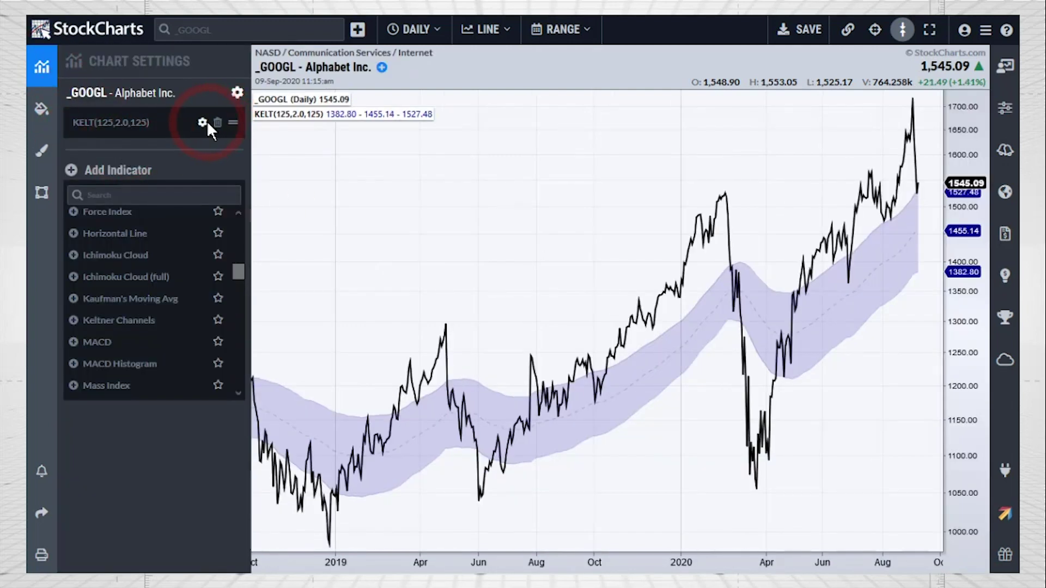
{"action": "left_click", "coordinate": [203, 123]}
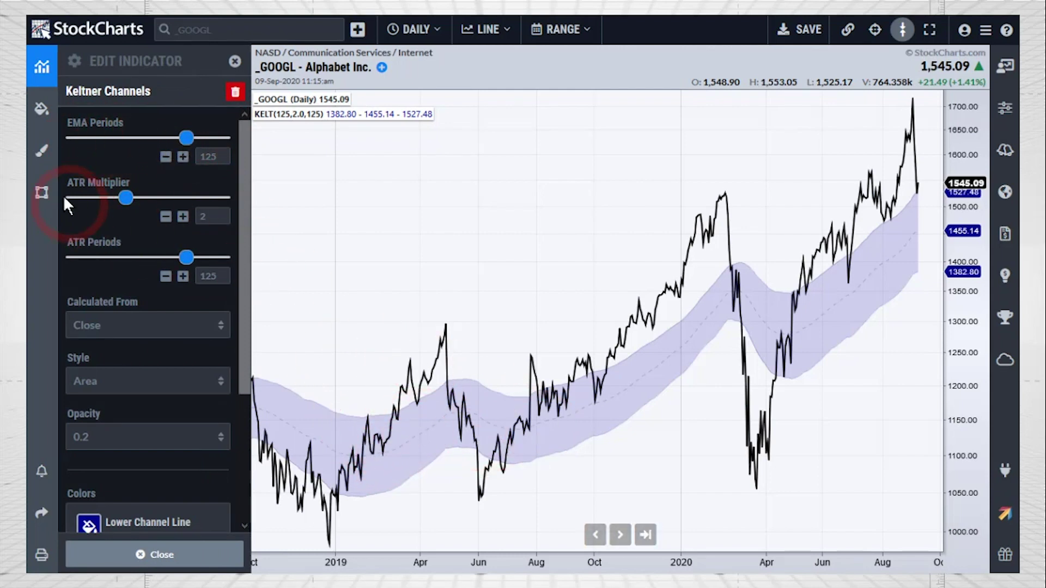
{"action": "left_click", "coordinate": [204, 217]}
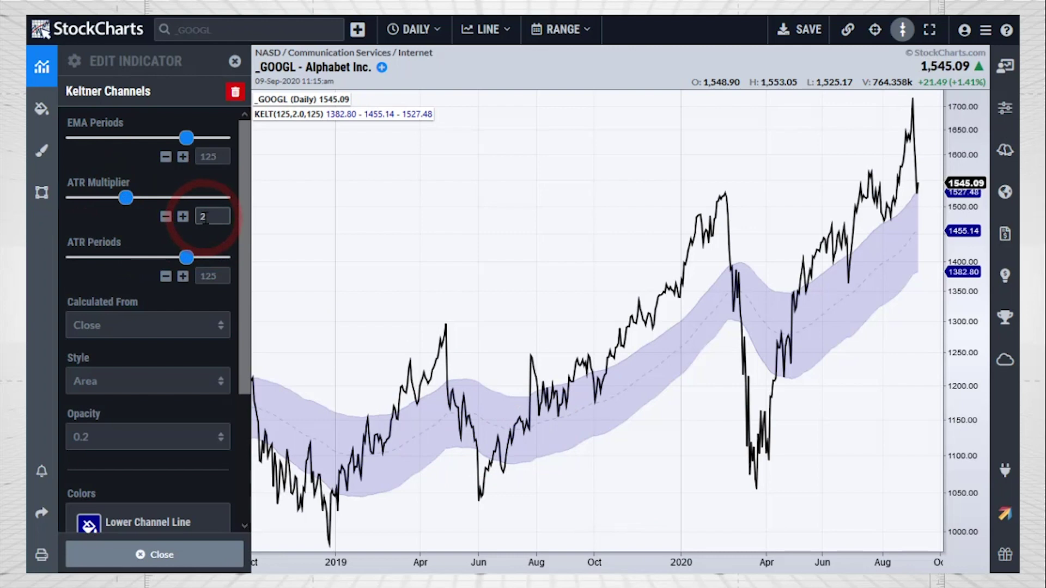
{"action": "mouse_move", "coordinate": [338, 432]}
{"action": "left_mouse_down"}
{"action": "mouse_move", "coordinate": [390, 432]}
{"action": "mouse_move", "coordinate": [424, 482]}
{"action": "left_mouse_up"}
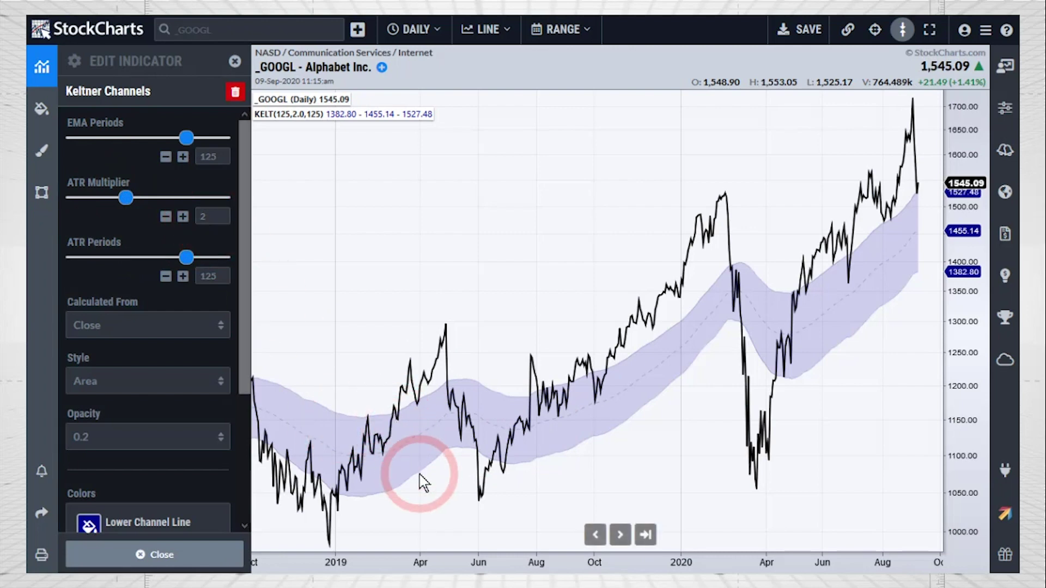
{"action": "left_click", "coordinate": [215, 276]}
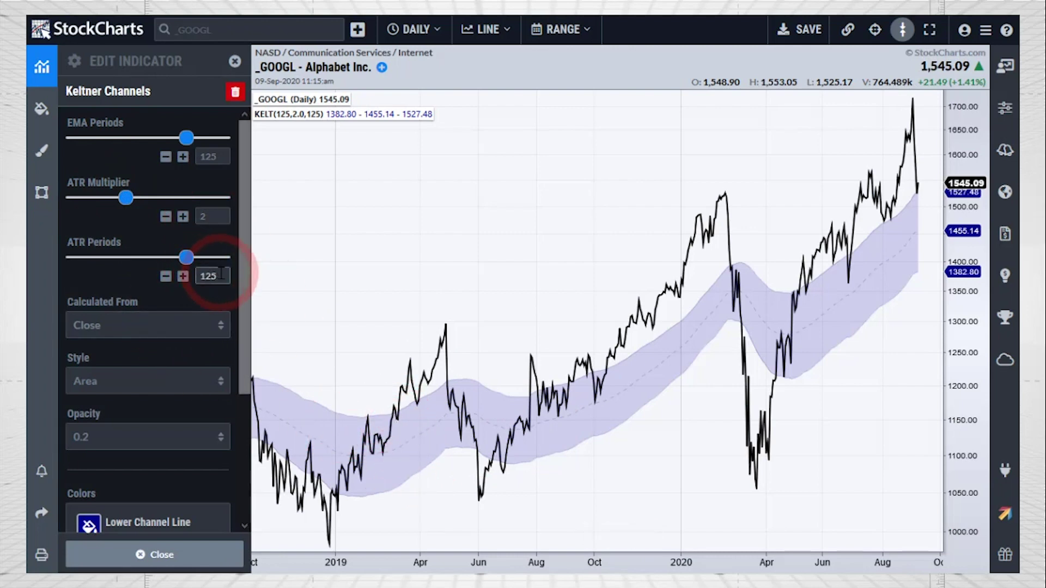
{"action": "left_click", "coordinate": [202, 154]}
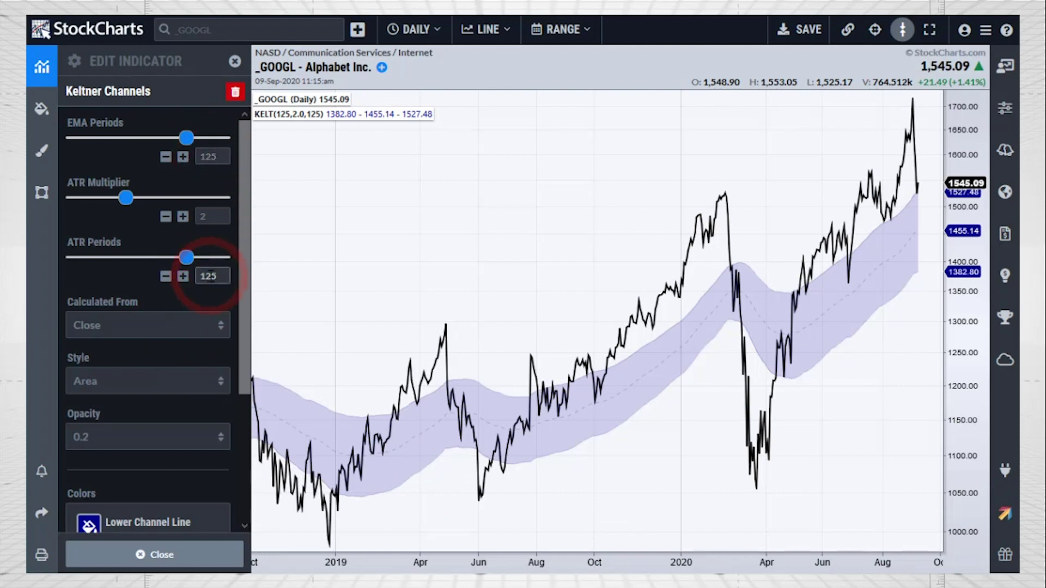
Step: Check which prices the Keltner Channels can be calculated from, keep Close, and close the settings
{"action": "left_click", "coordinate": [152, 325]}
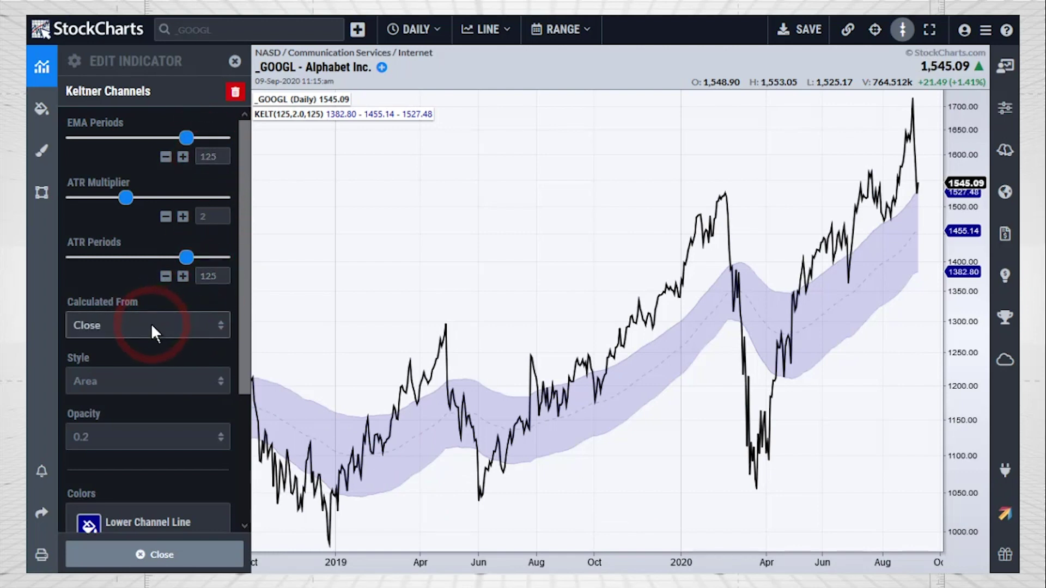
{"action": "left_click", "coordinate": [152, 325]}
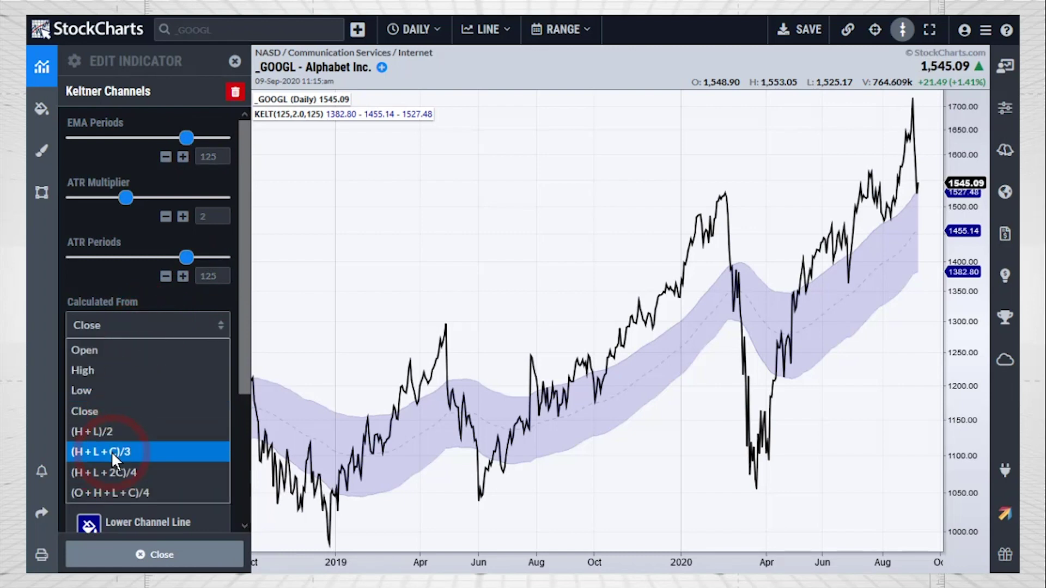
{"action": "left_click", "coordinate": [107, 325]}
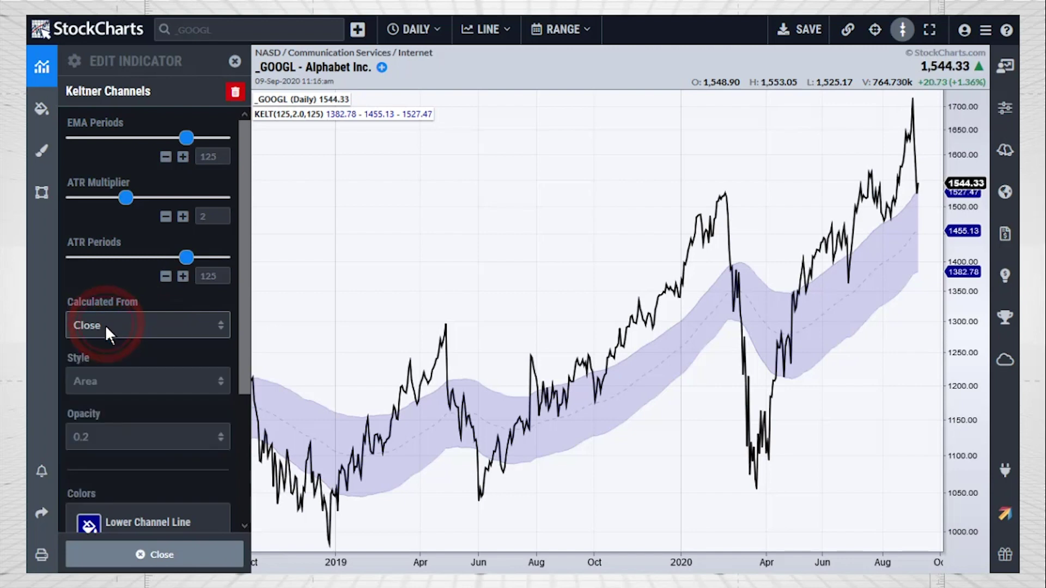
{"action": "left_click", "coordinate": [235, 61]}
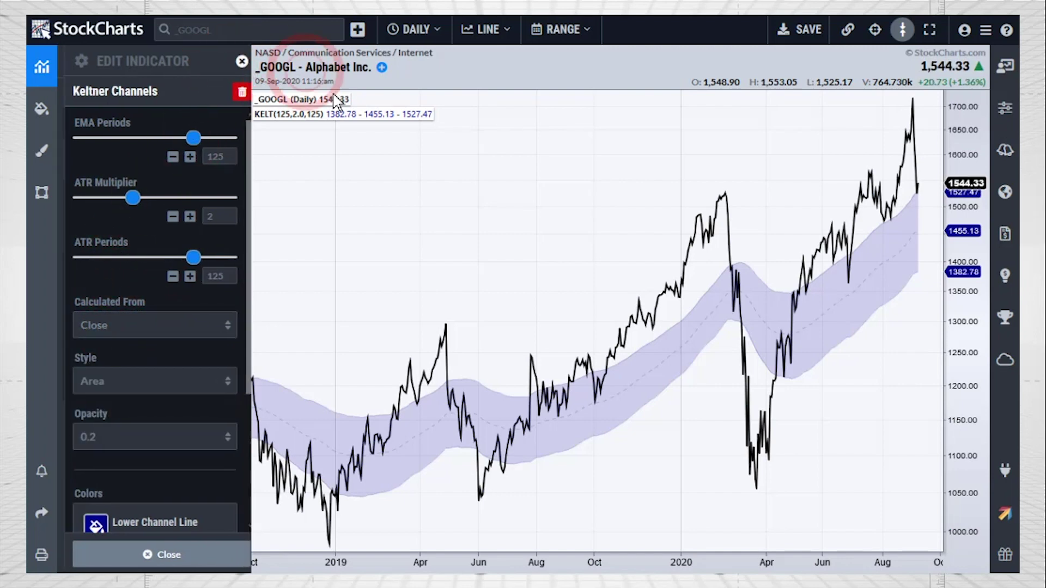
{"action": "left_click", "coordinate": [42, 66]}
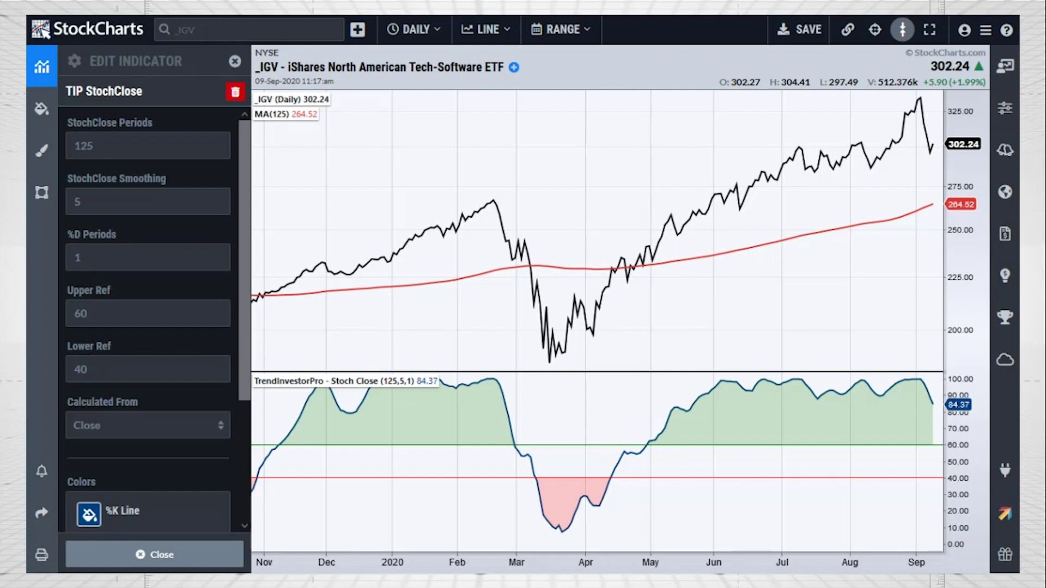
Step: Inspect the TIP StochClose settings on the IGV chart, checking periods, smoothing and the upper and lower reference levels, and close them
{"action": "left_click", "coordinate": [109, 146]}
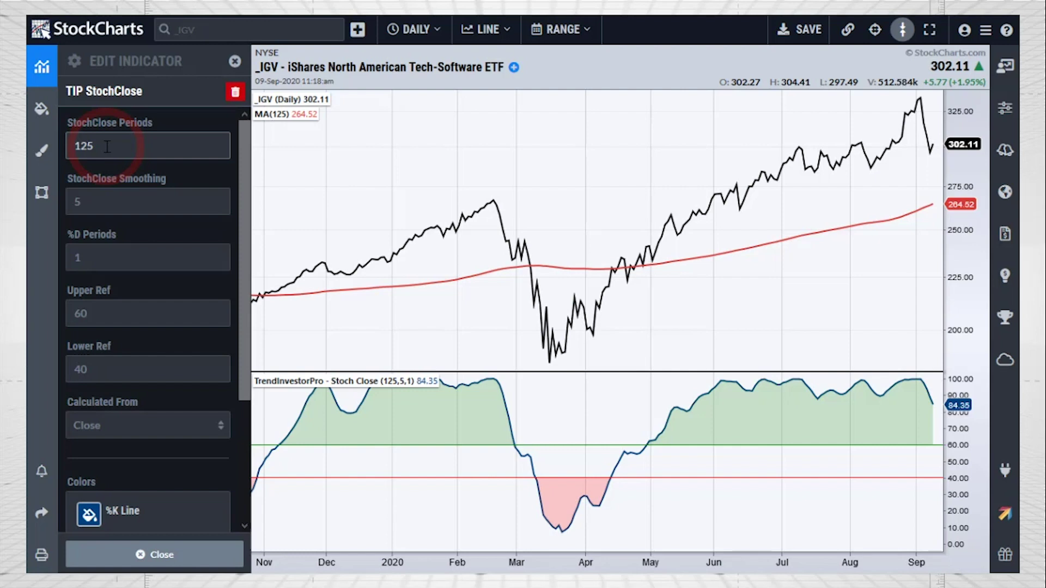
{"action": "left_click", "coordinate": [100, 202]}
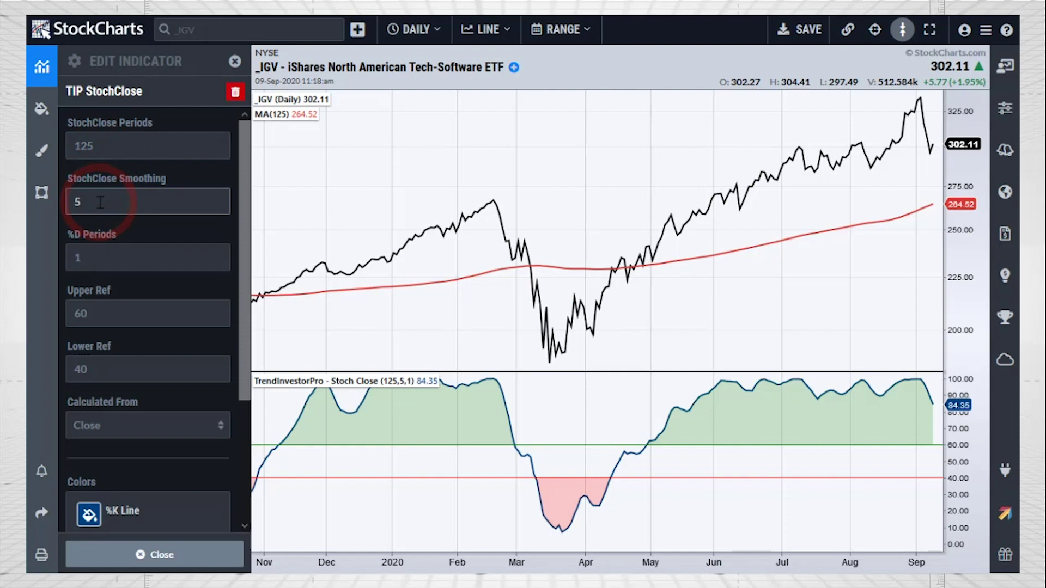
{"action": "left_click", "coordinate": [95, 314]}
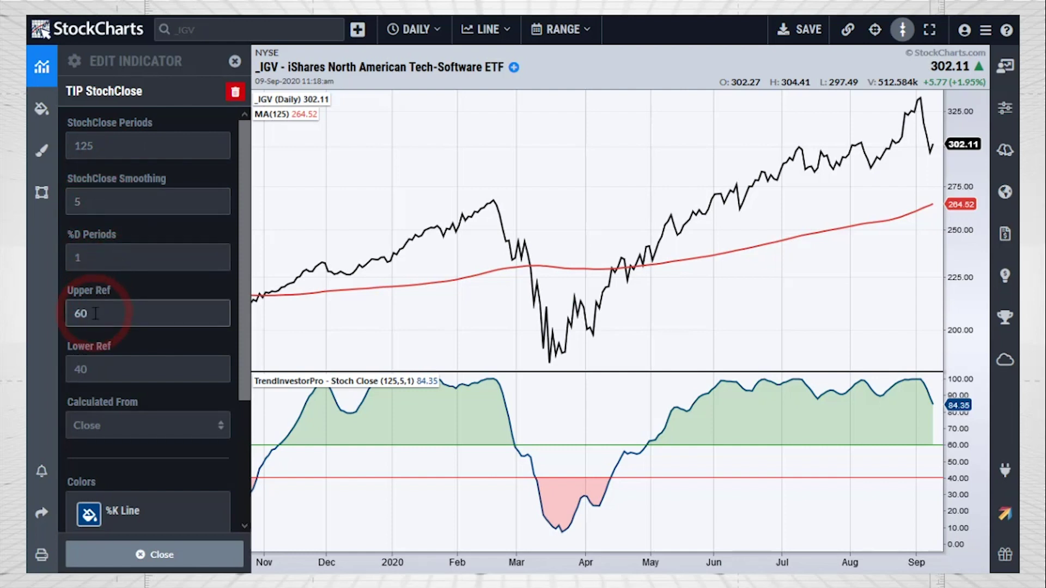
{"action": "left_click", "coordinate": [98, 368]}
{"action": "left_click", "coordinate": [234, 61]}
{"action": "left_click", "coordinate": [54, 65]}
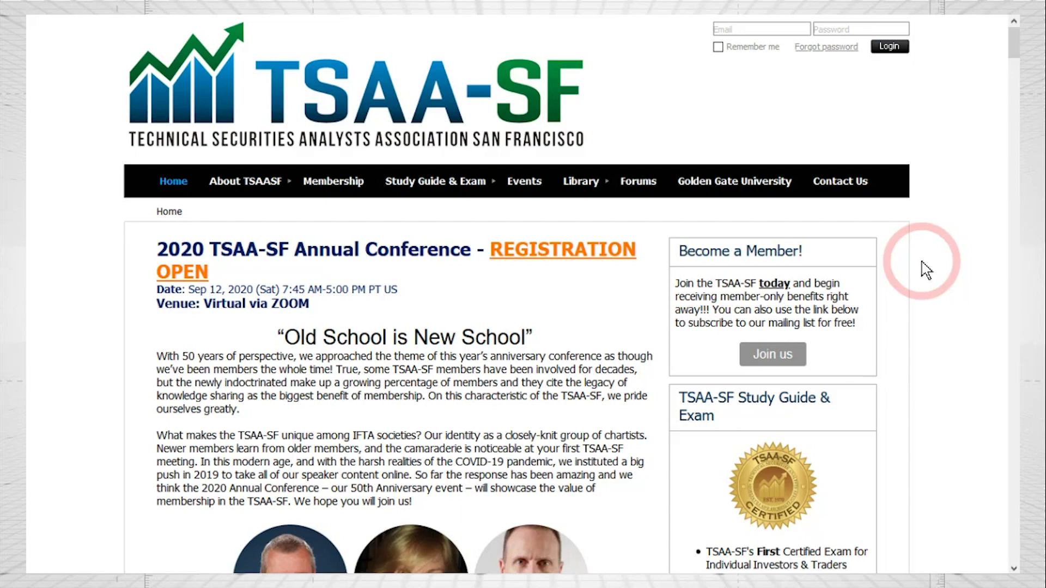
Step: Browse the 2020 TSAA-SF Annual Conference announcement on the TSAA-SF home page
{"action": "left_click_drag", "start_coordinate": [1013, 50], "coordinate": [1017, 69]}
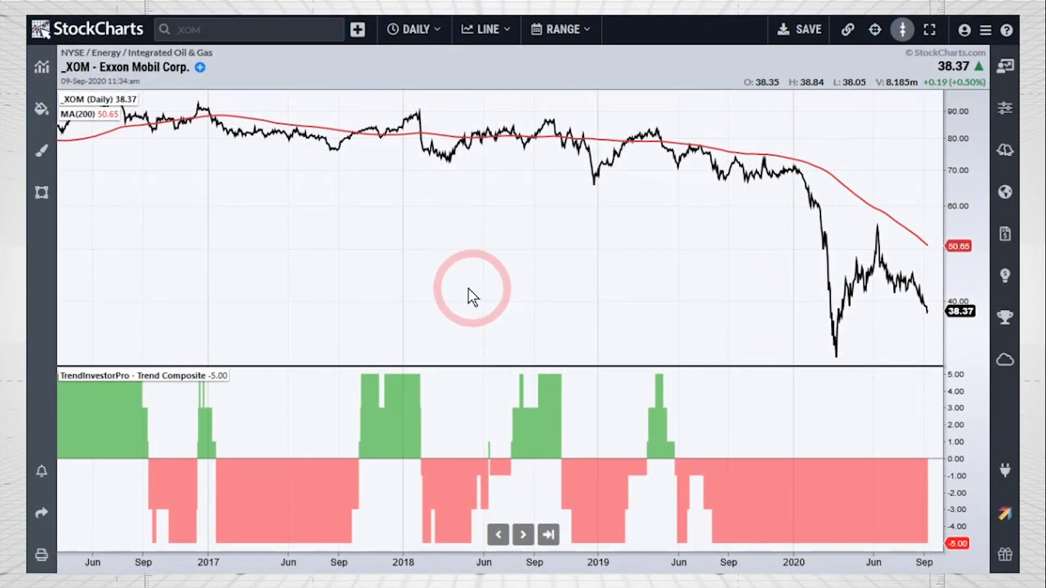
Step: Examine the Trend Composite signals on the Exxon Mobil chart with the crosshair, starting at the December 2016 signal
{"action": "left_click", "coordinate": [875, 30]}
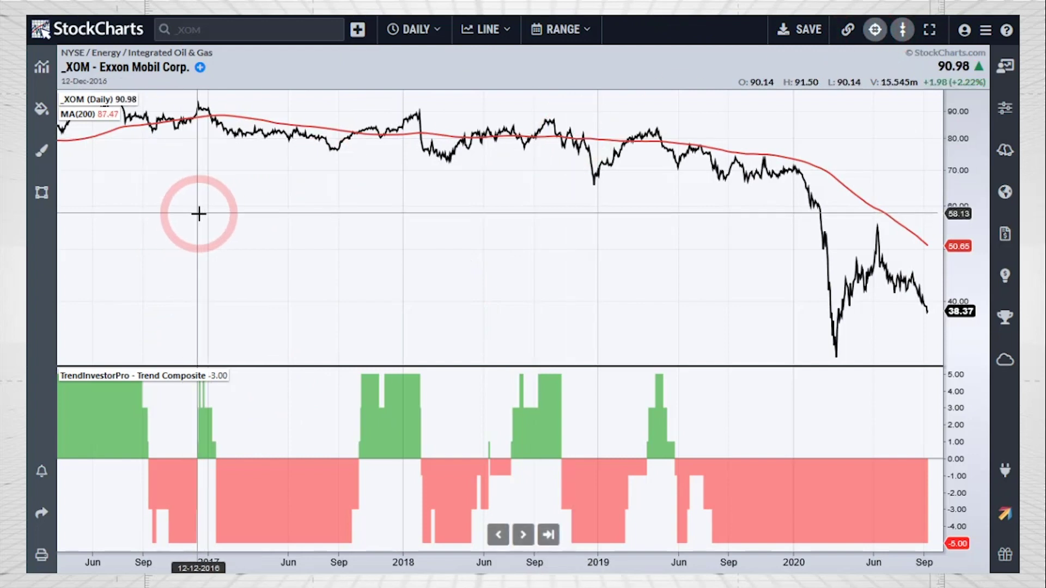